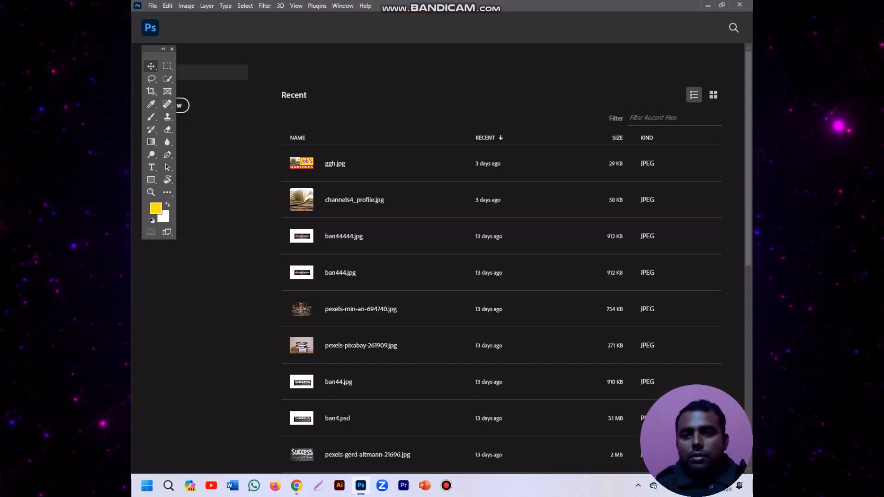
# Begin a new document 1.5 inches wide and 1.9 inches high at 300 pixels per inch
pyautogui.hotkey('alt', 'f')
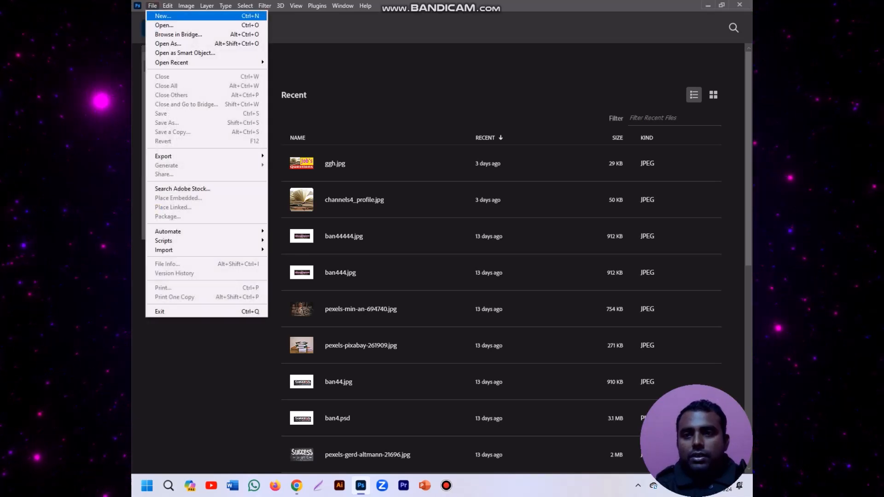
pyautogui.press('Return')
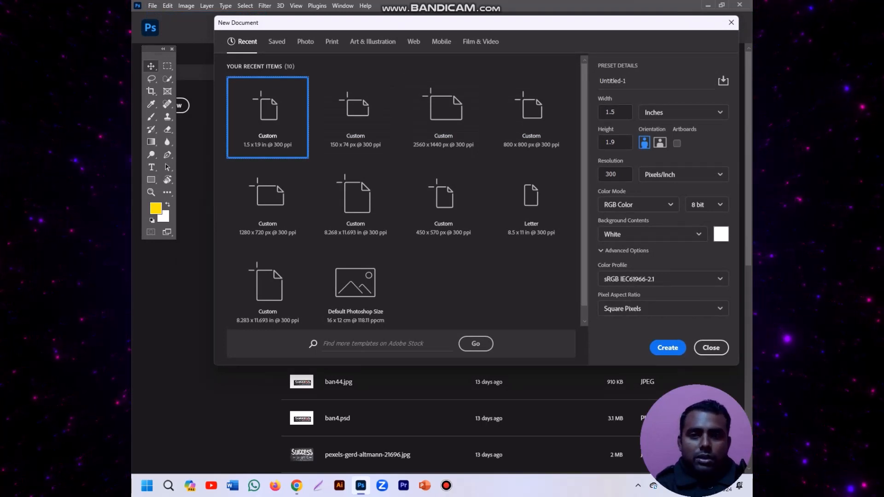
pyautogui.click(681, 112)
pyautogui.click(620, 112)
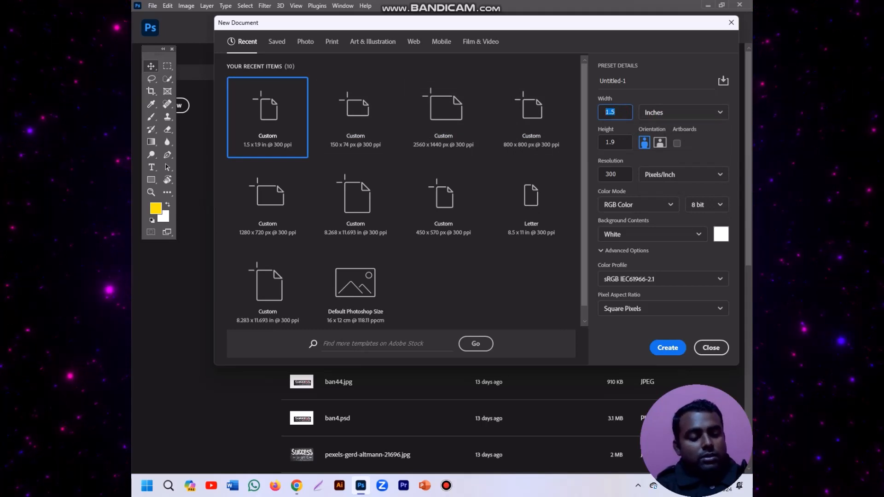
pyautogui.write('1.5')
pyautogui.press('Tab')
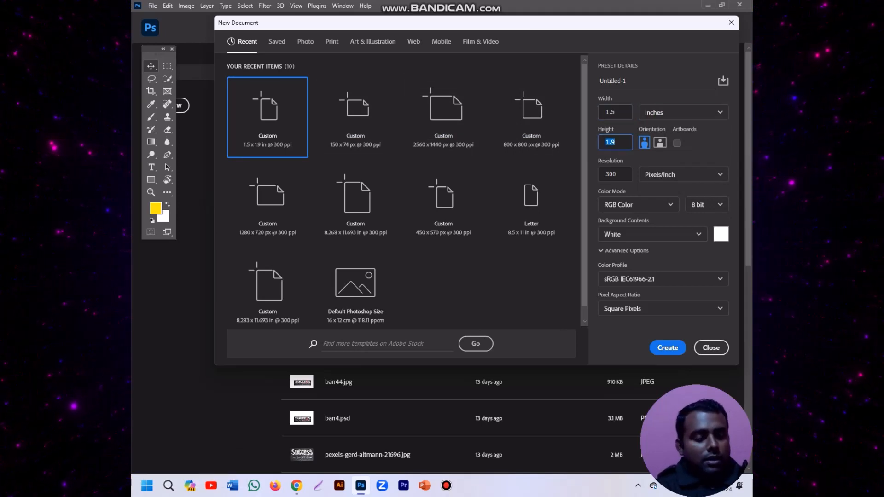
pyautogui.write('1')
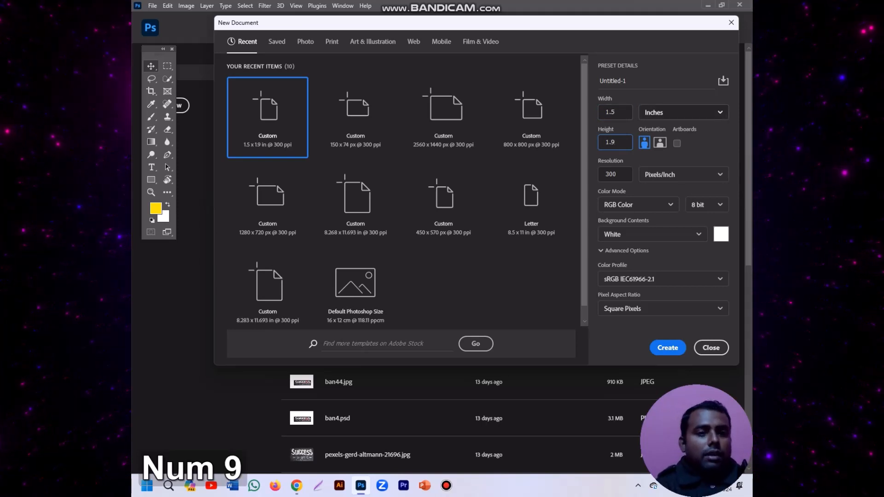
# Check the new document's dimensions in pixels and return the units to inches
pyautogui.click(684, 112)
pyautogui.click(653, 131)
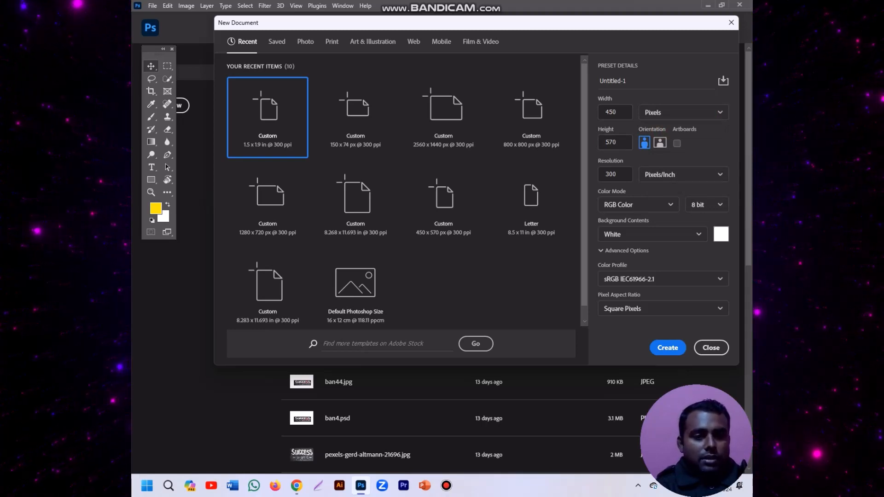
pyautogui.click(663, 112)
pyautogui.click(663, 112)
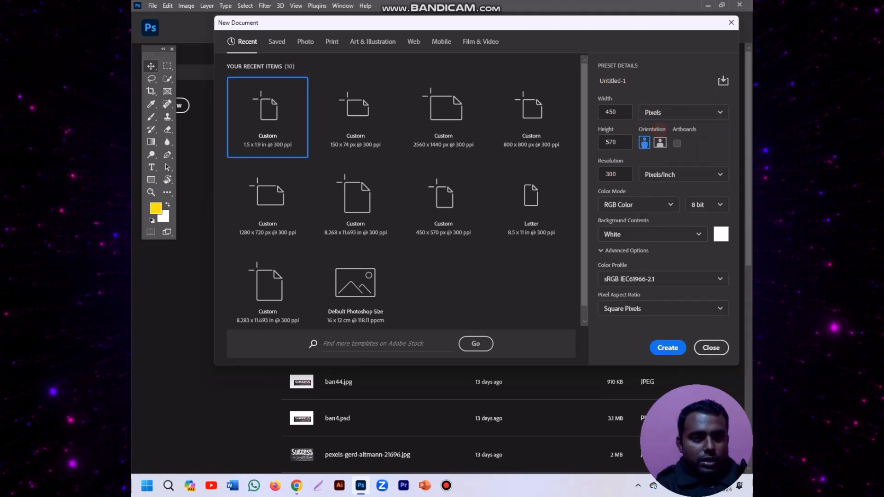
pyautogui.click(662, 113)
pyautogui.click(653, 146)
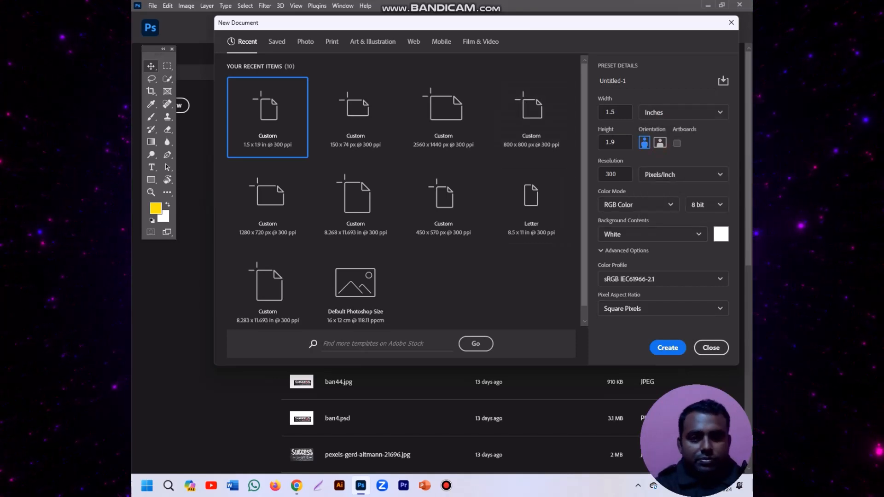
# Create the document in 8-bit RGB Color with a white background
pyautogui.click(667, 348)
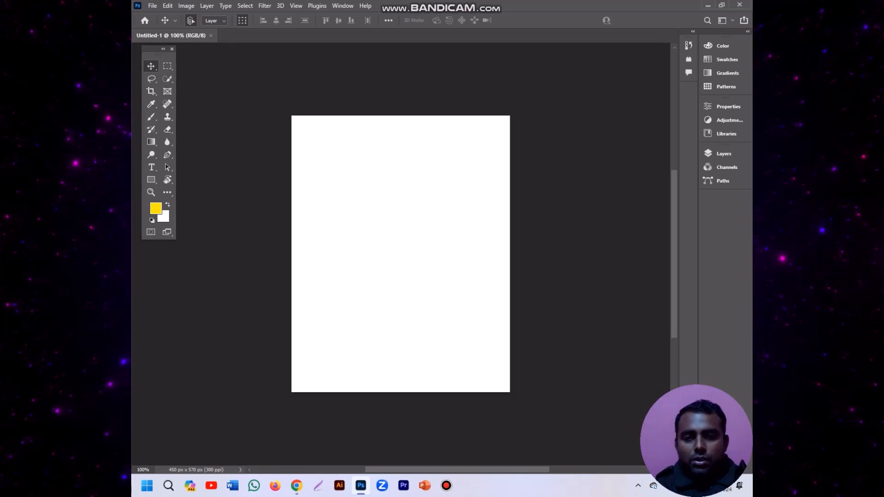
pyautogui.keyDown('ctrl'); pyautogui.click(442, 225); pyautogui.keyUp('ctrl')
pyautogui.keyDown('ctrl'); pyautogui.click(442, 225); pyautogui.keyUp('ctrl')
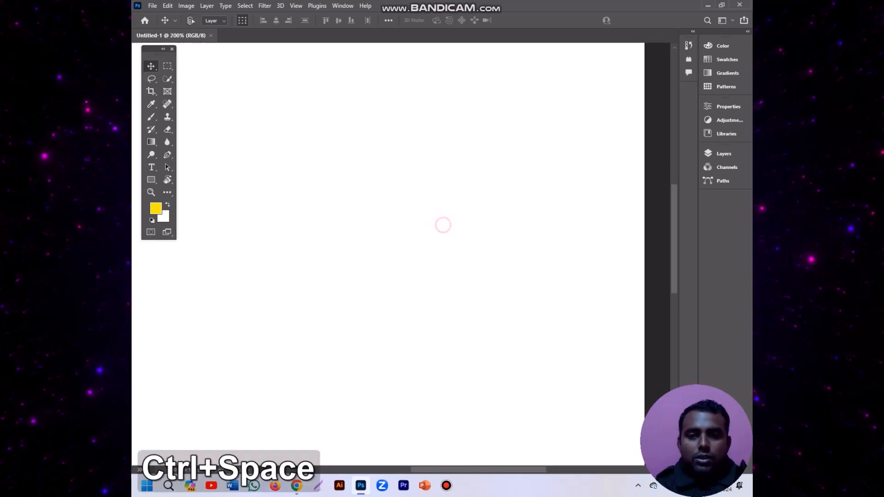
pyautogui.keyDown('ctrl'); pyautogui.keyDown('alt'); pyautogui.click(442, 229); pyautogui.keyUp('alt'); pyautogui.keyUp('ctrl')
pyautogui.keyDown('ctrl'); pyautogui.keyDown('alt'); pyautogui.click(443, 229); pyautogui.keyUp('alt'); pyautogui.keyUp('ctrl')
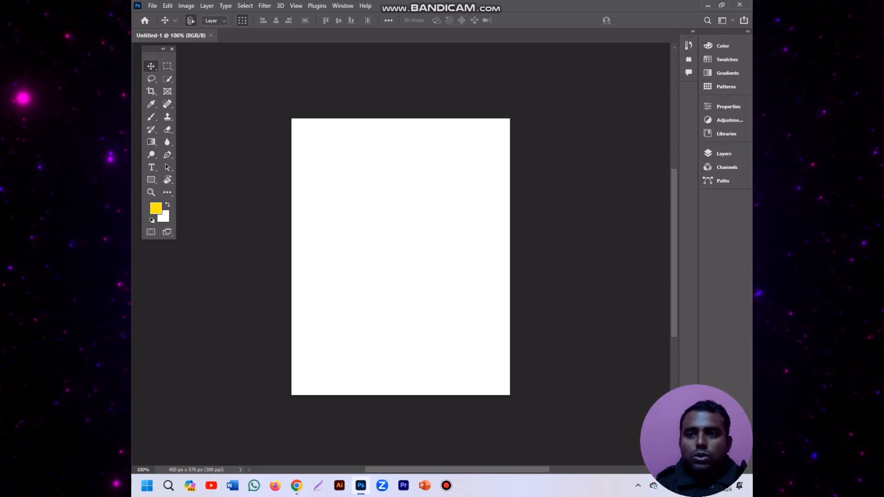
# Open the copy of the man's portrait JPG from the Desktop and fit the whole photo in view
pyautogui.click(153, 6)
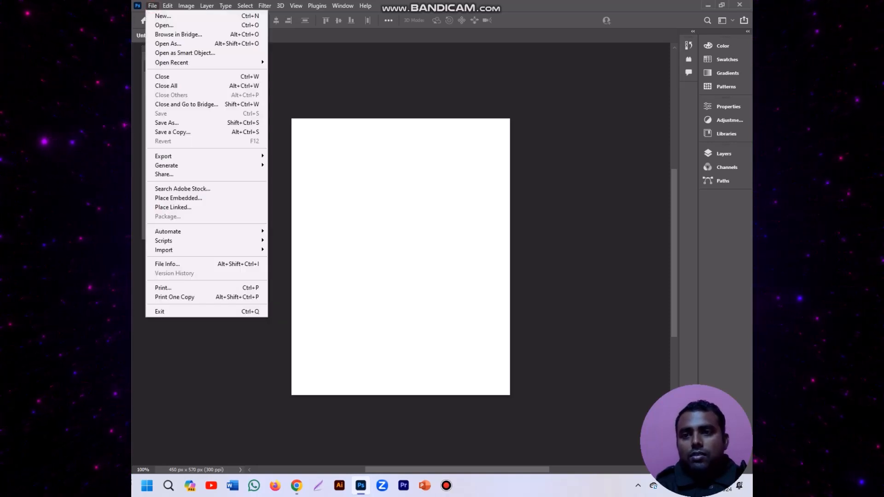
pyautogui.click(158, 24)
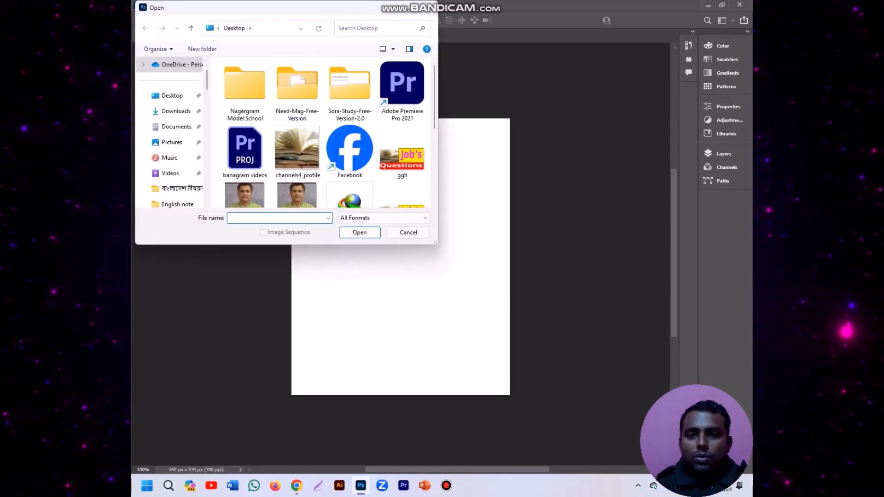
pyautogui.scroll(-2, 297, 161)
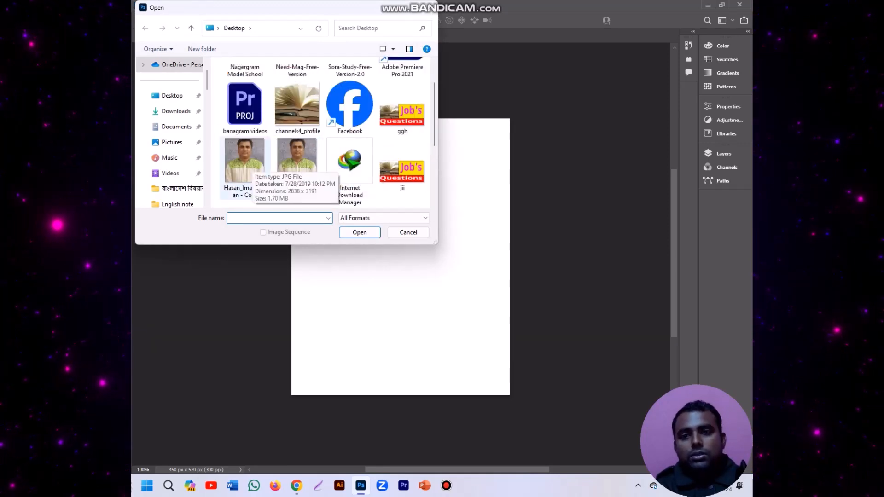
pyautogui.click(244, 162)
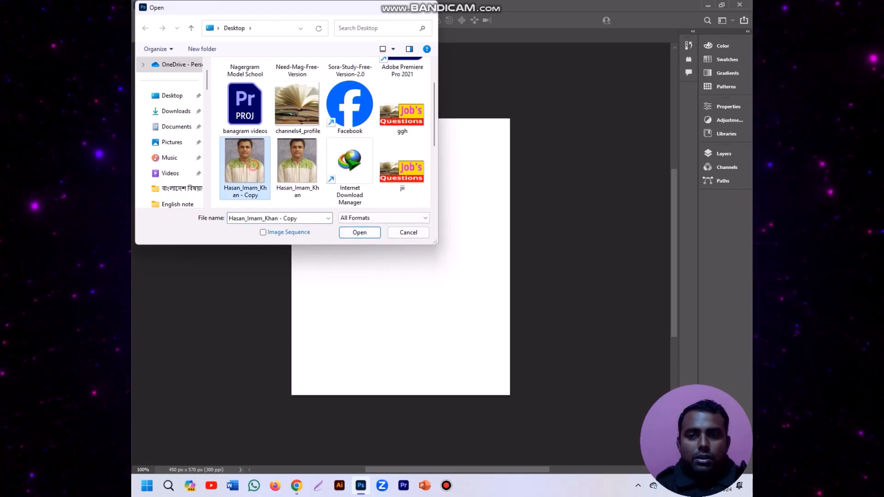
pyautogui.doubleClick(253, 165)
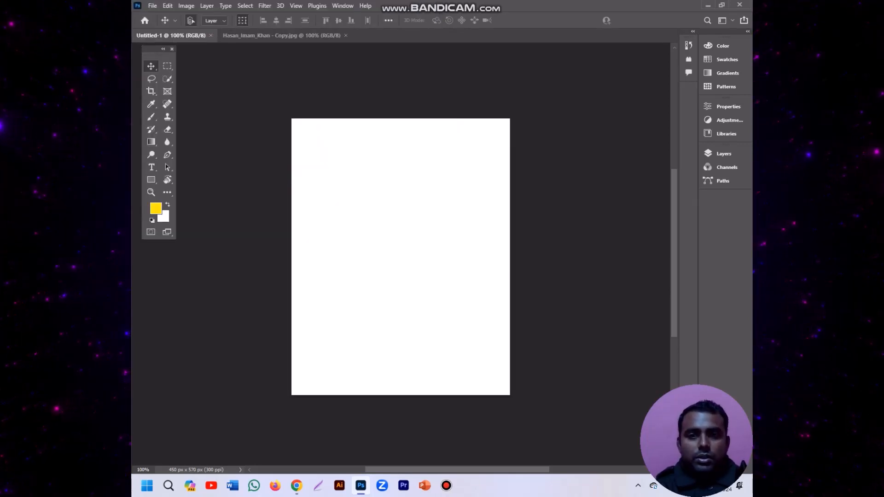
pyautogui.hotkey('ctrl', 'space')
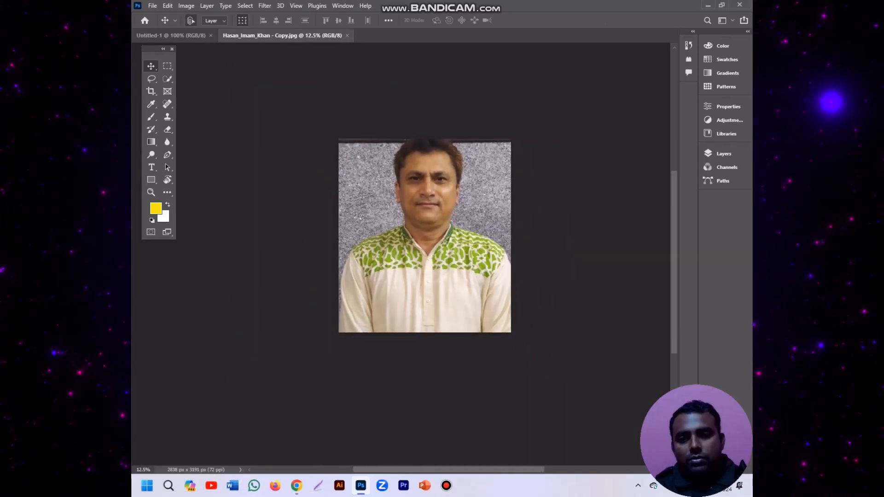
pyautogui.hotkey('ctrl', 'space')
pyautogui.hotkey('ctrl', 'alt', 'space')
pyautogui.hotkey('ctrl', 'alt', 'space')
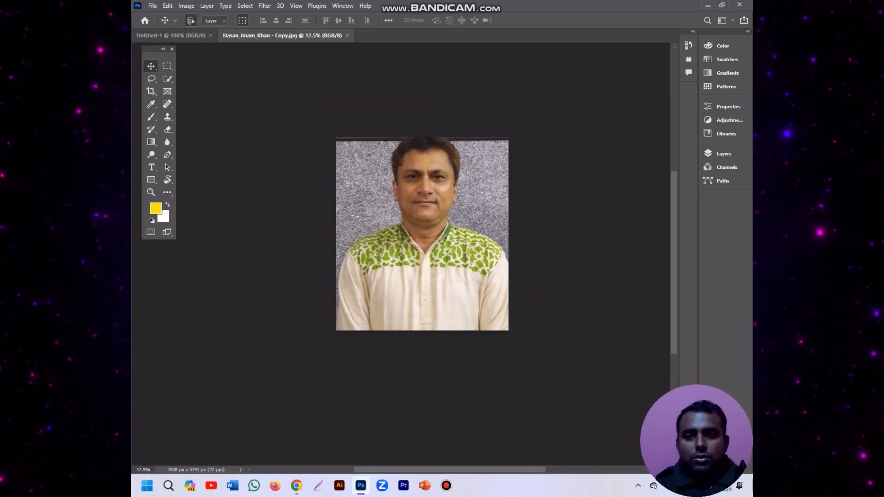
# Try placing the portrait in the blank document scaled to about 13.16%, and delete that layer
pyautogui.hotkey('ctrl', 'Tab')
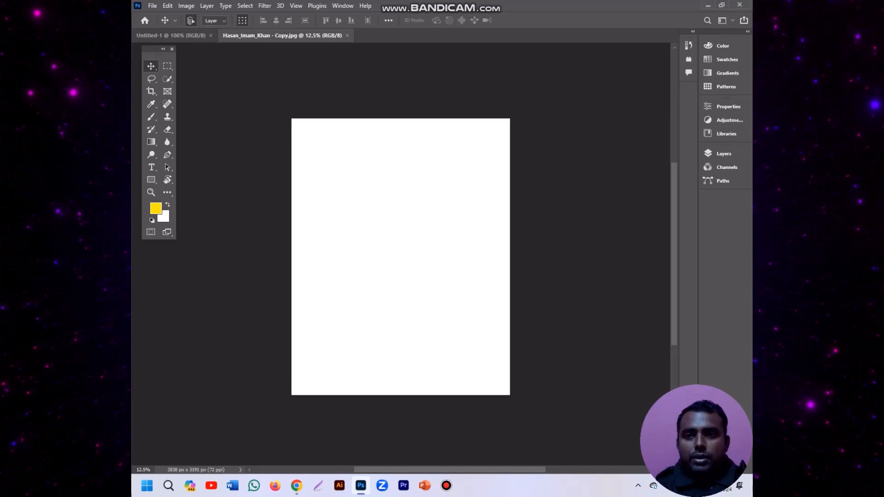
pyautogui.hotkey('ctrl', 'v')
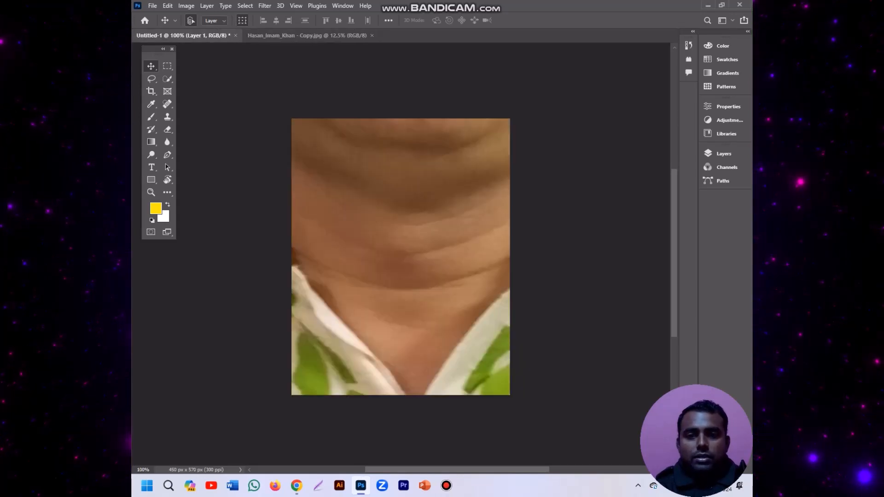
pyautogui.hotkey('ctrl', 'space')
pyautogui.moveTo(421, 246); pyautogui.dragTo(364, 246)
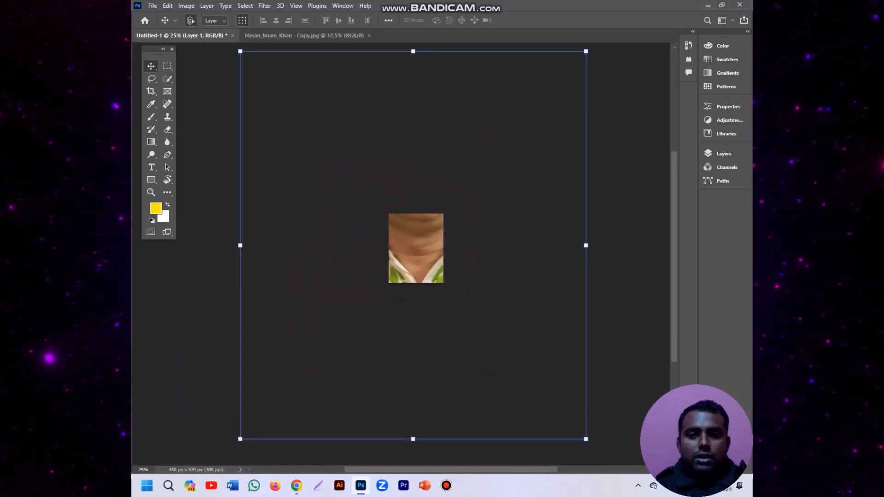
pyautogui.moveTo(586, 51); pyautogui.dragTo(435, 219)
pyautogui.press('Return')
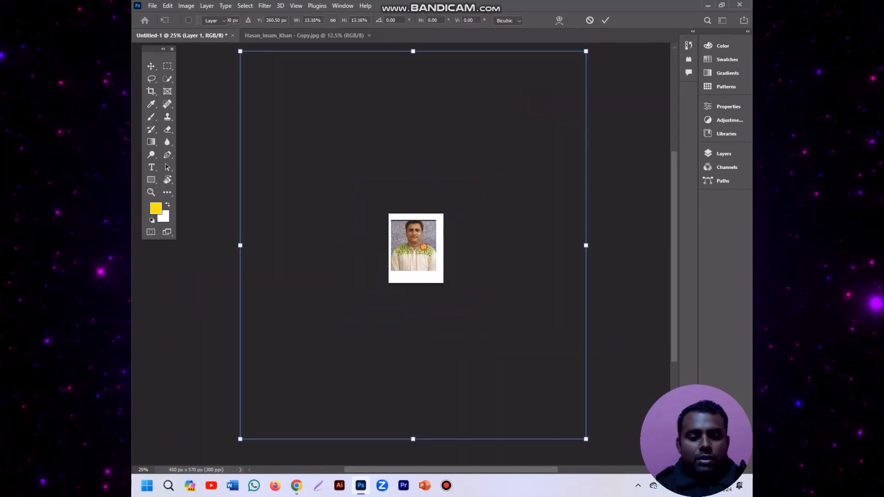
pyautogui.press('Delete')
# Copy the entire portrait photo and paste it into the blank 1.5 × 1.9 inch document
pyautogui.click(285, 35)
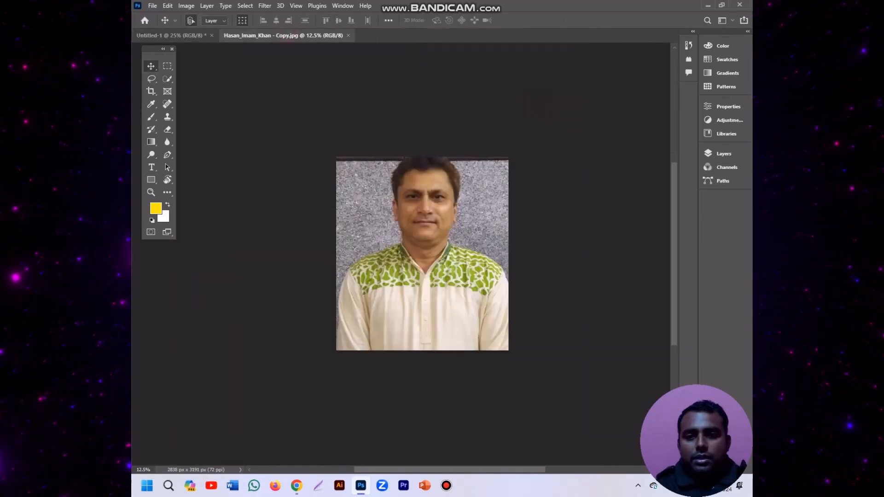
pyautogui.hotkey('ctrl', 'a')
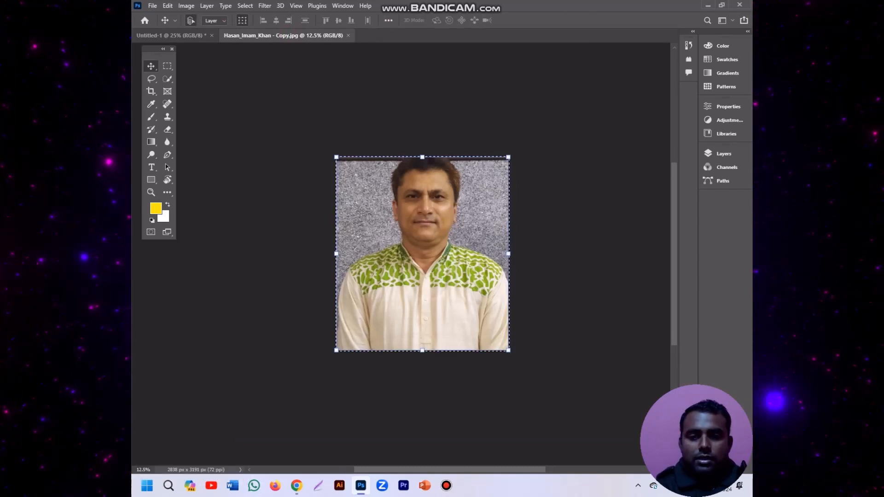
pyautogui.hotkey('ctrl', 'c')
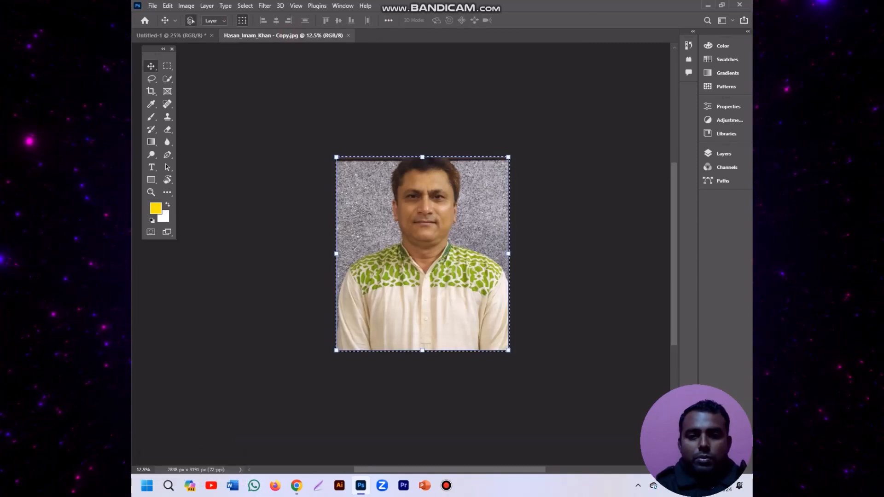
pyautogui.click(199, 36)
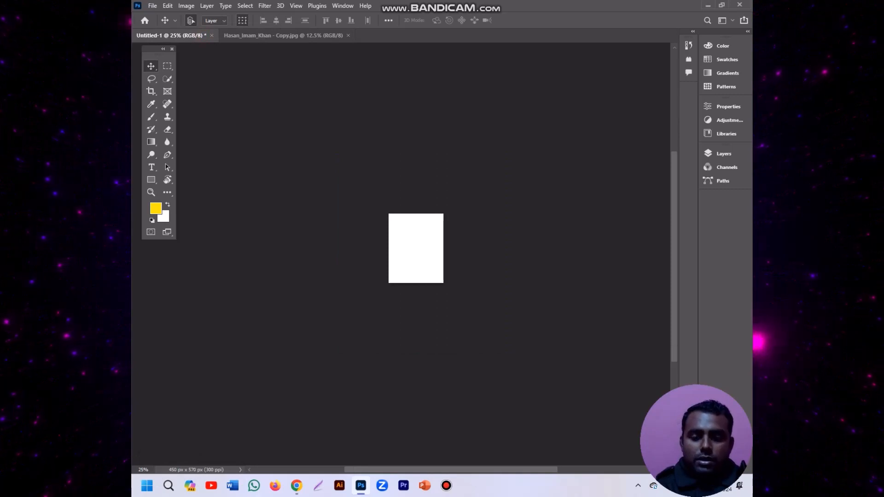
pyautogui.hotkey('ctrl', 'v')
# Scale the pasted portrait proportionally to about 15% and position it over the white canvas
pyautogui.hotkey('ctrl', 'space')
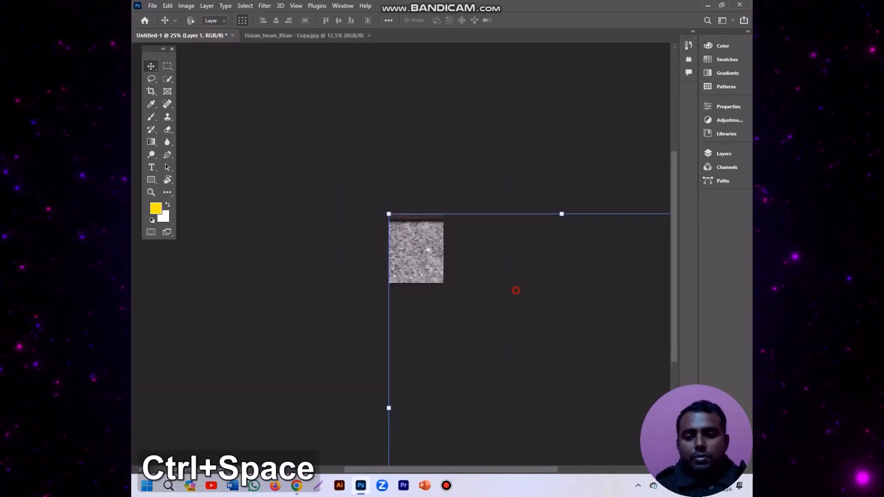
pyautogui.moveTo(515, 290); pyautogui.dragTo(460, 293)
pyautogui.hotkey('ctrl', 'space')
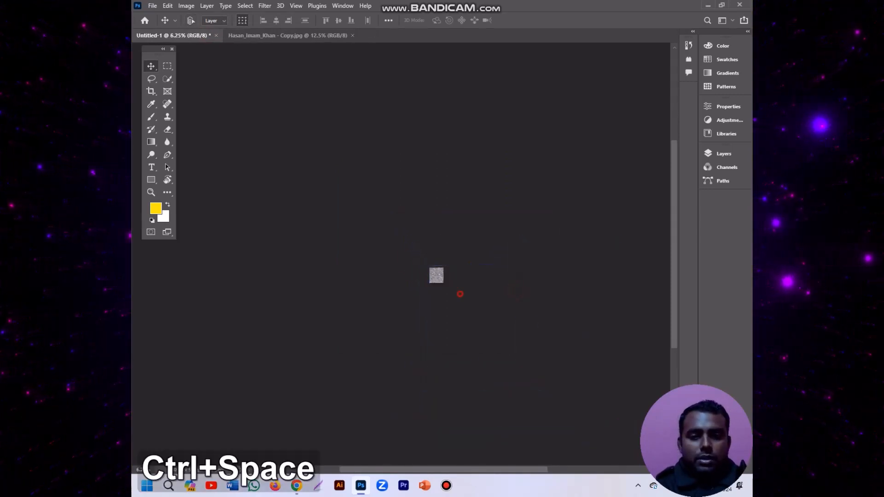
pyautogui.keyDown('ctrl'); pyautogui.click(460, 294); pyautogui.keyUp('ctrl')
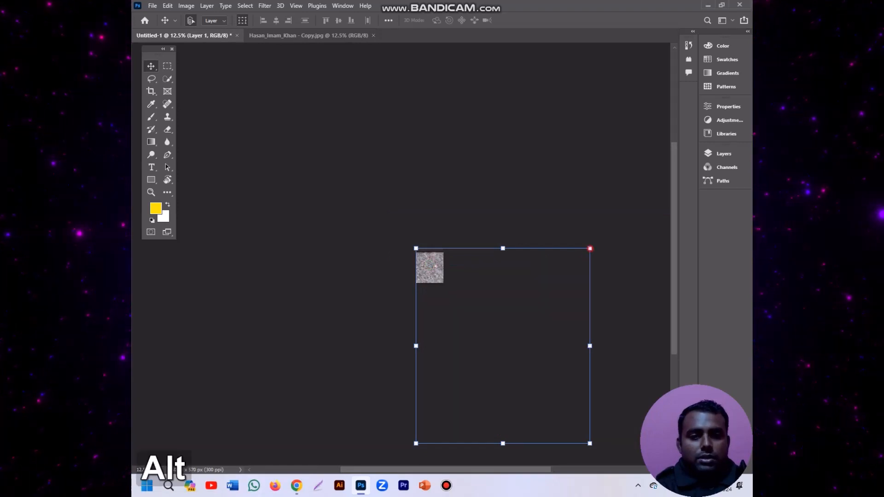
pyautogui.keyDown('alt'); pyautogui.moveTo(589, 248); pyautogui.dragTo(427, 262); pyautogui.keyUp('alt')
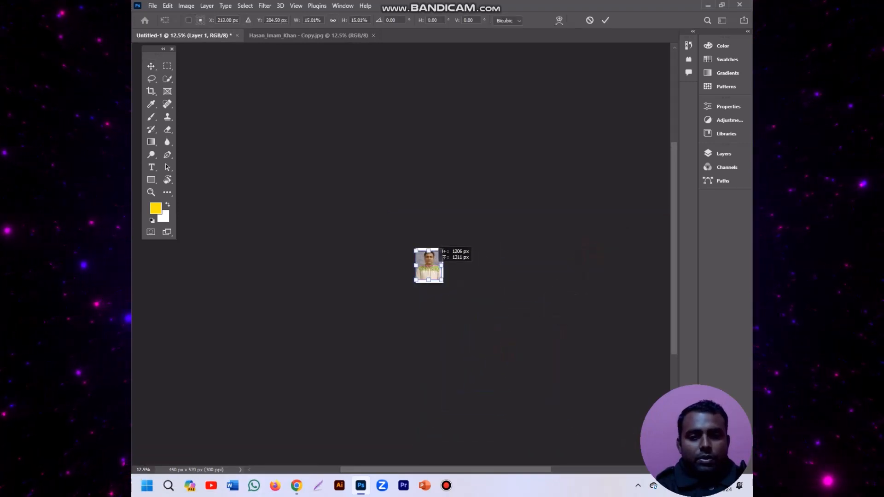
pyautogui.hotkey('ctrl', 'space')
pyautogui.keyDown('ctrl'); pyautogui.click(474, 319); pyautogui.keyUp('ctrl')
pyautogui.keyDown('ctrl'); pyautogui.click(472, 317); pyautogui.keyUp('ctrl')
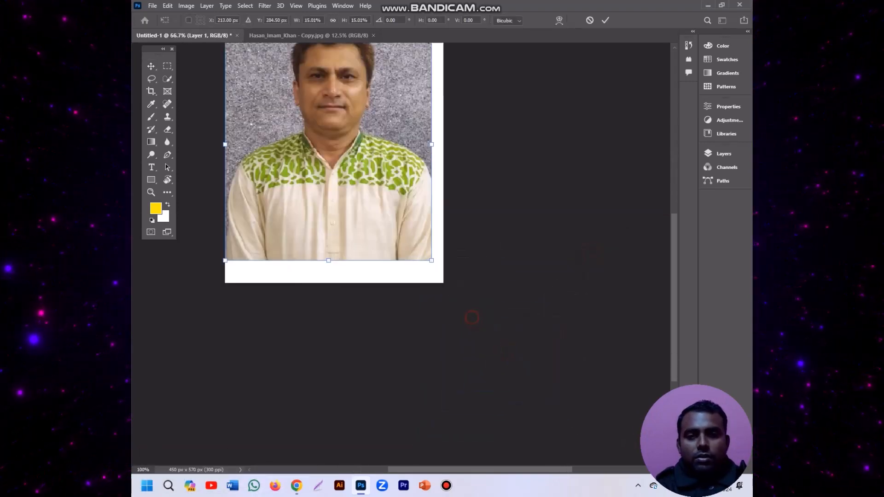
pyautogui.keyDown('alt'); pyautogui.click(367, 213); pyautogui.keyUp('alt')
pyautogui.keyDown('ctrl'); pyautogui.click(312, 66); pyautogui.keyUp('ctrl')
pyautogui.keyDown('ctrl'); pyautogui.click(313, 66); pyautogui.keyUp('ctrl')
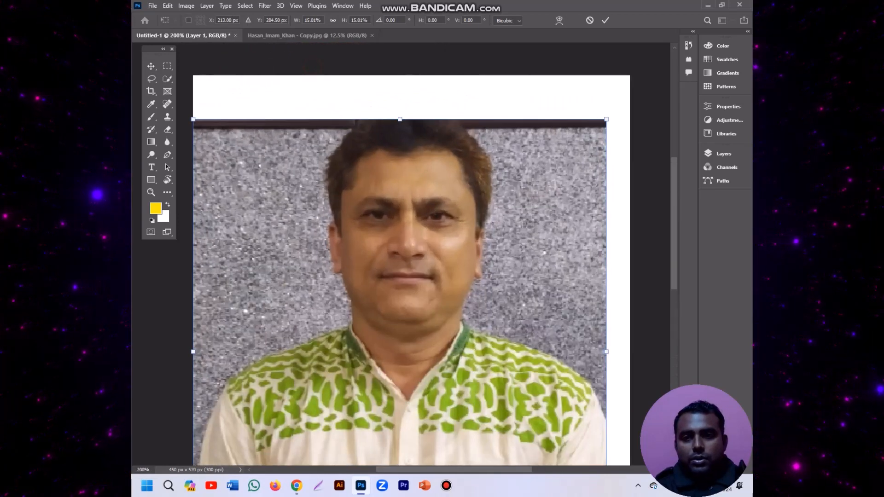
# Shift the portrait downward and enlarge it to about 16.7% so it spans the canvas width
pyautogui.keyDown('alt'); pyautogui.click(404, 254); pyautogui.keyUp('alt')
pyautogui.keyDown('alt'); pyautogui.click(404, 253); pyautogui.keyUp('alt')
pyautogui.moveTo(404, 253)
pyautogui.mouseDown()
pyautogui.moveTo(409, 233)
pyautogui.moveTo(409, 246)
pyautogui.mouseUp()
pyautogui.moveTo(471, 224)
pyautogui.mouseDown()
pyautogui.moveTo(497, 194)
pyautogui.moveTo(479, 215)
pyautogui.mouseUp()
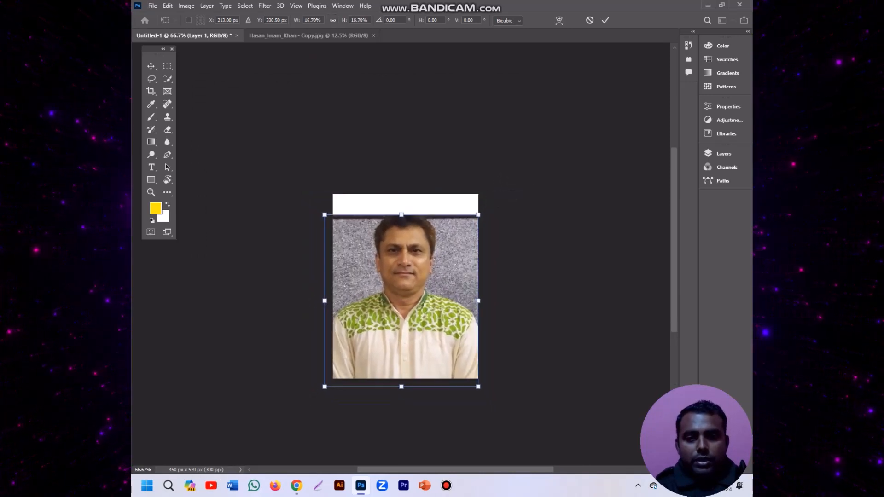
# Lower the portrait to a vertical position of 338.5 px at 16.7% scale and apply the transform
pyautogui.hotkey('ctrl', 'space')
pyautogui.keyDown('ctrl'); pyautogui.click(419, 264); pyautogui.keyUp('ctrl')
pyautogui.moveTo(420, 249); pyautogui.dragTo(425, 226)
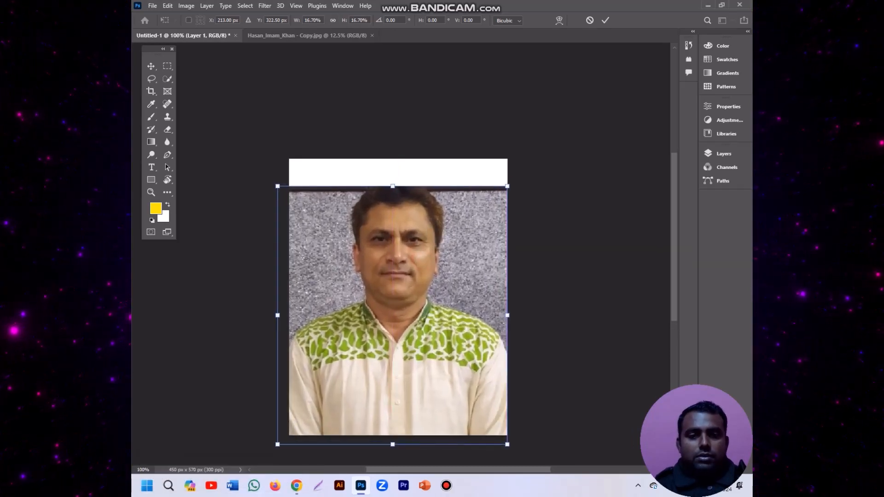
pyautogui.moveTo(450, 286)
pyautogui.mouseDown()
pyautogui.moveTo(451, 298)
pyautogui.moveTo(423, 298)
pyautogui.moveTo(437, 293)
pyautogui.mouseUp()
pyautogui.hotkey('ctrl', 'space')
pyautogui.keyDown('ctrl'); pyautogui.click(451, 298); pyautogui.keyUp('ctrl')
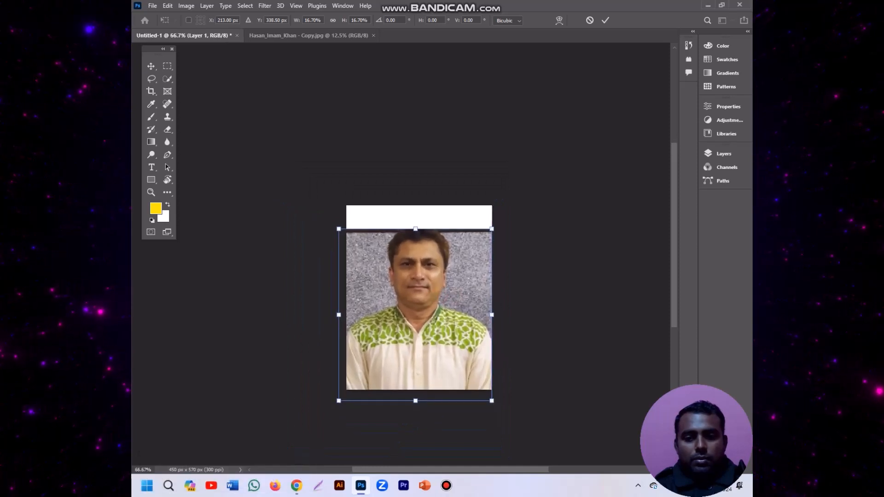
pyautogui.press('Return')
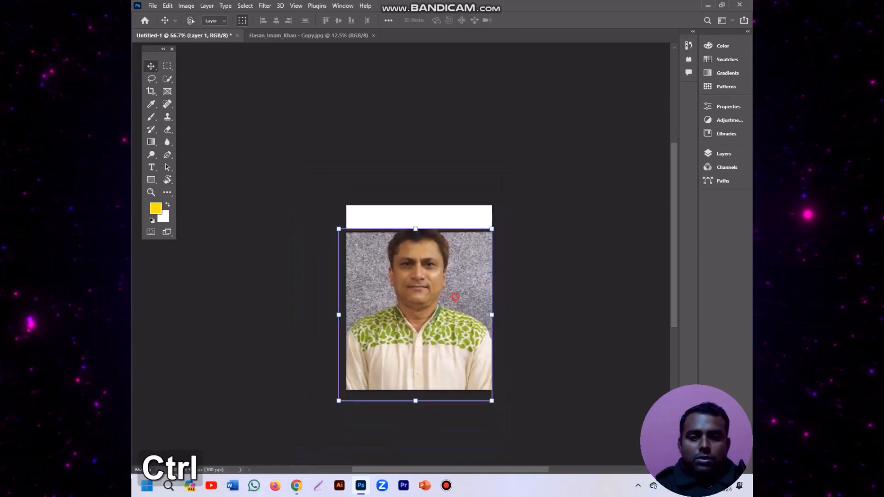
# Nudge the portrait slightly lower so its upper edge sits about 84 px below the canvas edge
pyautogui.hotkey('ctrl', '-')
pyautogui.hotkey('ctrl', '-')
pyautogui.hotkey('ctrl', '+')
pyautogui.hotkey('ctrl', '+')
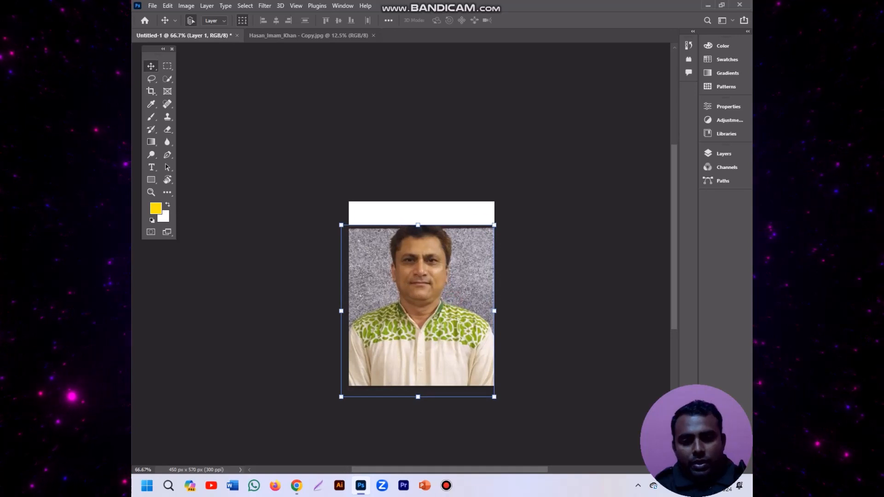
pyautogui.moveTo(443, 289); pyautogui.dragTo(442, 293)
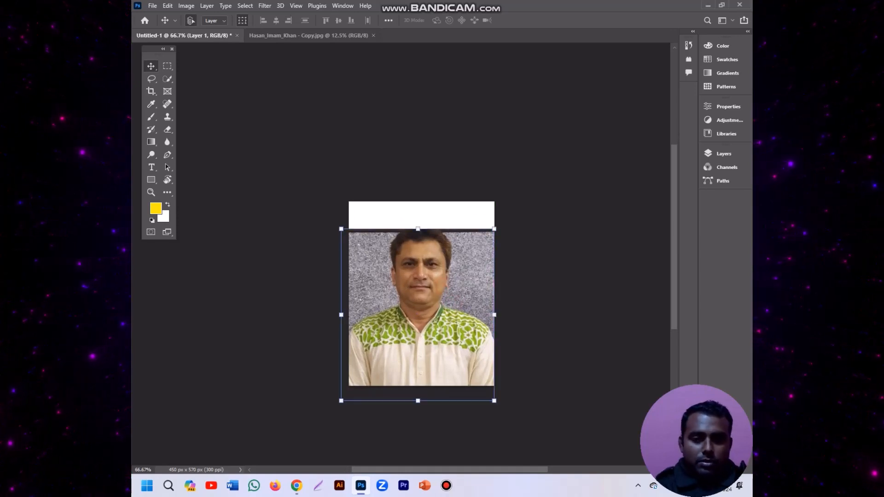
pyautogui.keyDown('ctrl'); pyautogui.click(459, 295); pyautogui.keyUp('ctrl')
pyautogui.keyDown('alt'); pyautogui.click(460, 295); pyautogui.keyUp('alt')
pyautogui.keyDown('alt'); pyautogui.click(460, 296); pyautogui.keyUp('alt')
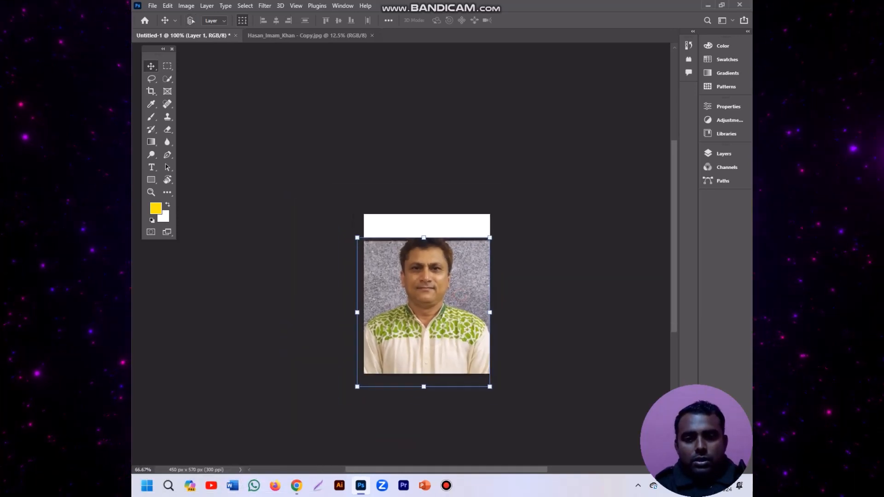
pyautogui.keyDown('ctrl'); pyautogui.click(463, 295); pyautogui.keyUp('ctrl')
pyautogui.scroll(-7, 464, 295)
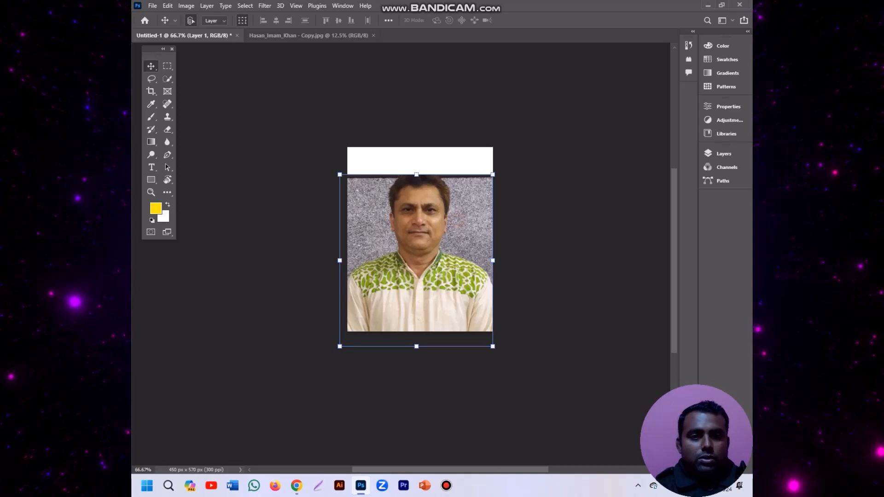
# Show the portrait layer's properties down to the quick actions
pyautogui.click(732, 107)
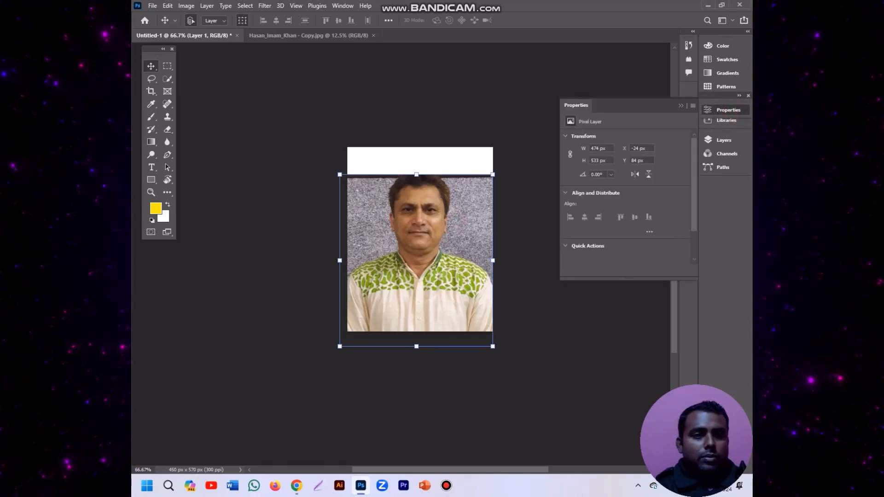
pyautogui.click(343, 5)
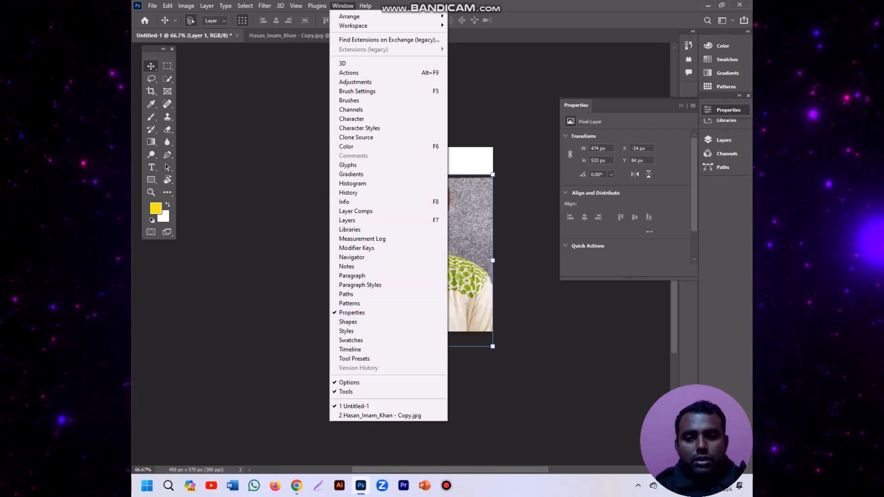
pyautogui.click(351, 312)
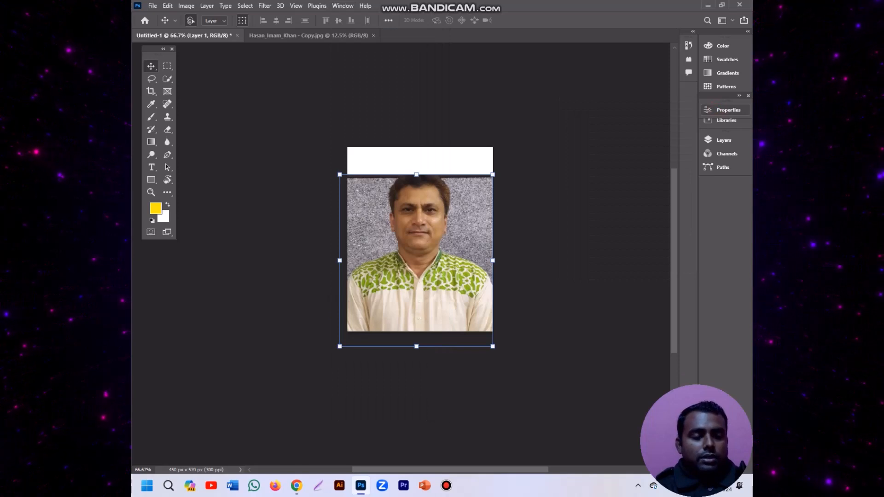
pyautogui.click(725, 111)
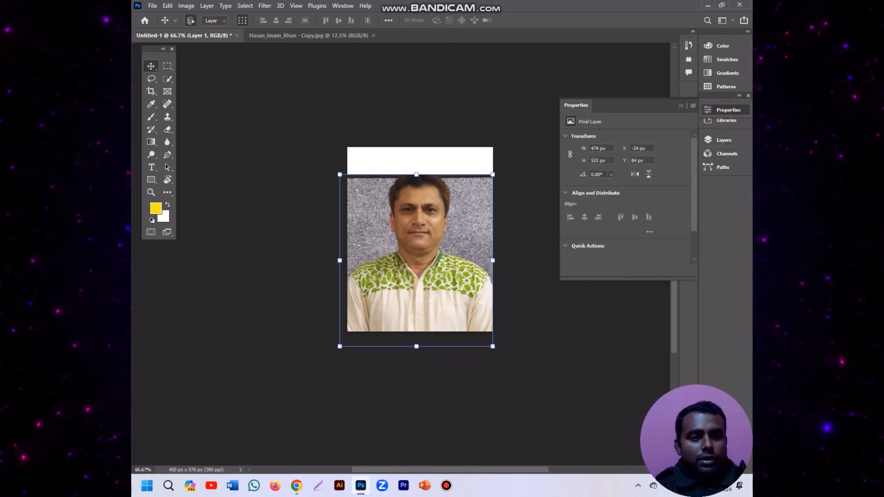
pyautogui.scroll(-3, 624, 197)
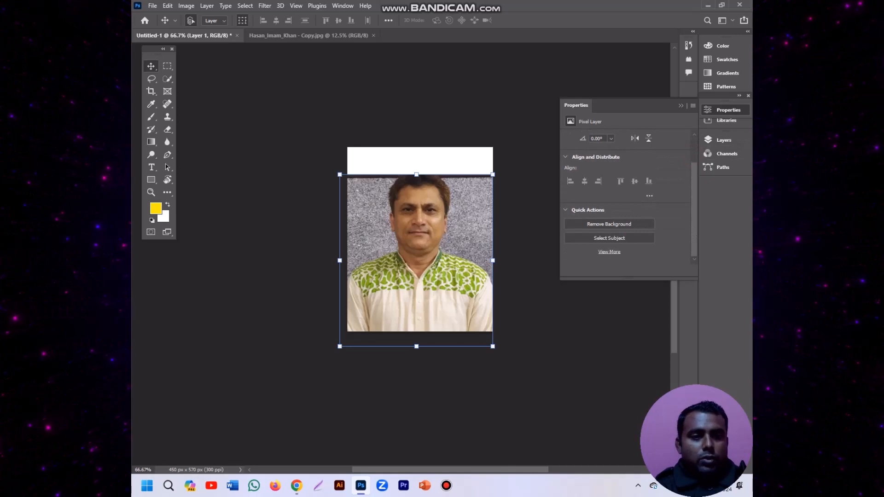
# Raise the portrait so about 60 px of white canvas remains above the man's head
pyautogui.click(724, 139)
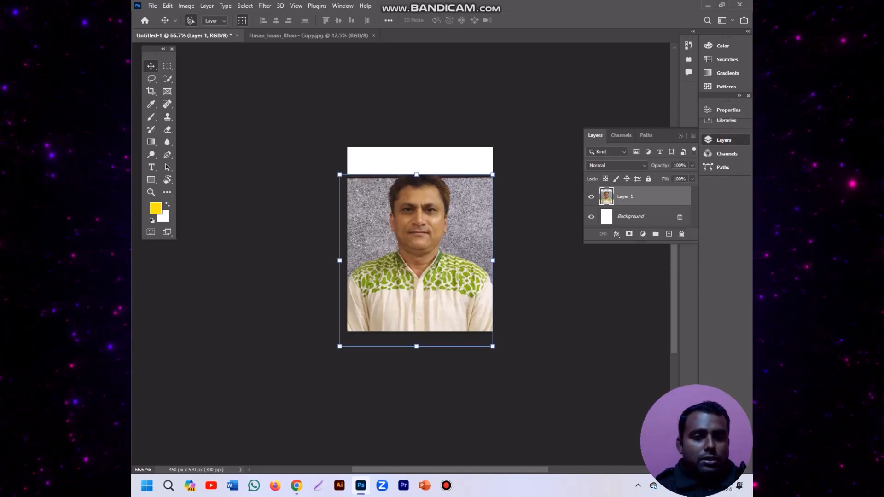
pyautogui.click(642, 216)
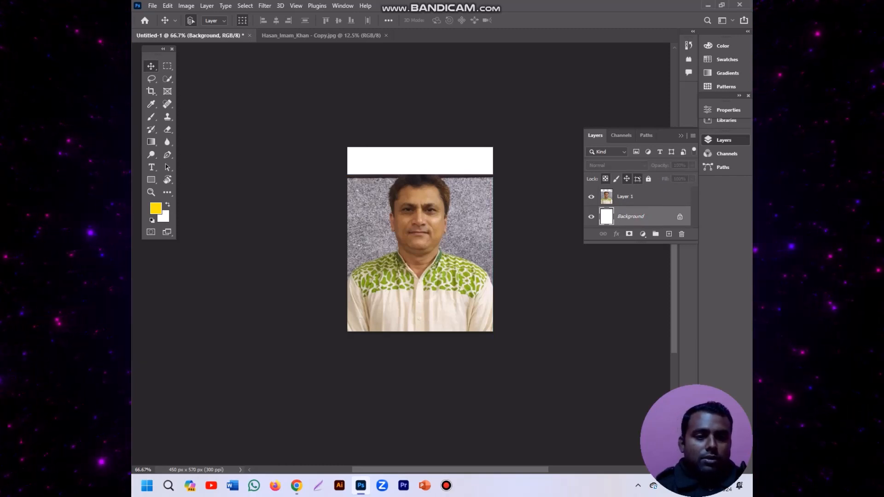
pyautogui.moveTo(435, 226)
pyautogui.mouseDown()
pyautogui.moveTo(426, 237)
pyautogui.moveTo(439, 227)
pyautogui.moveTo(431, 218)
pyautogui.mouseUp()
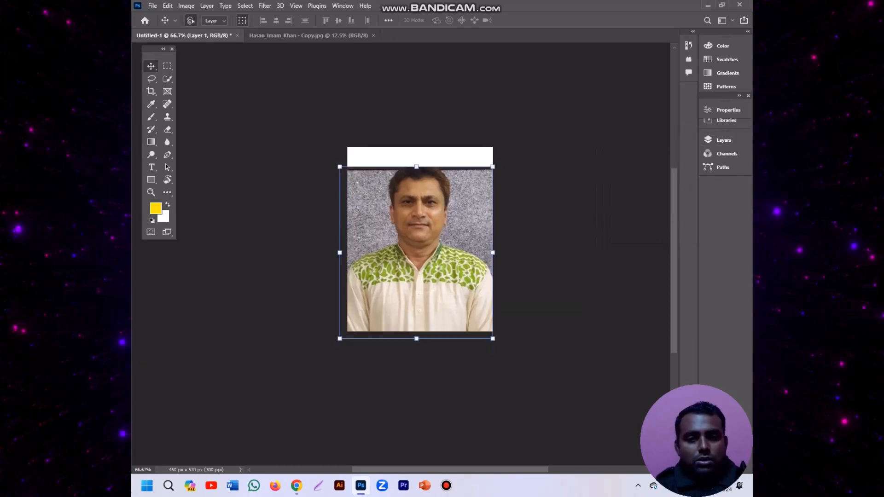
# Remove the grey background from the portrait layer with the Remove Background quick action
pyautogui.click(723, 139)
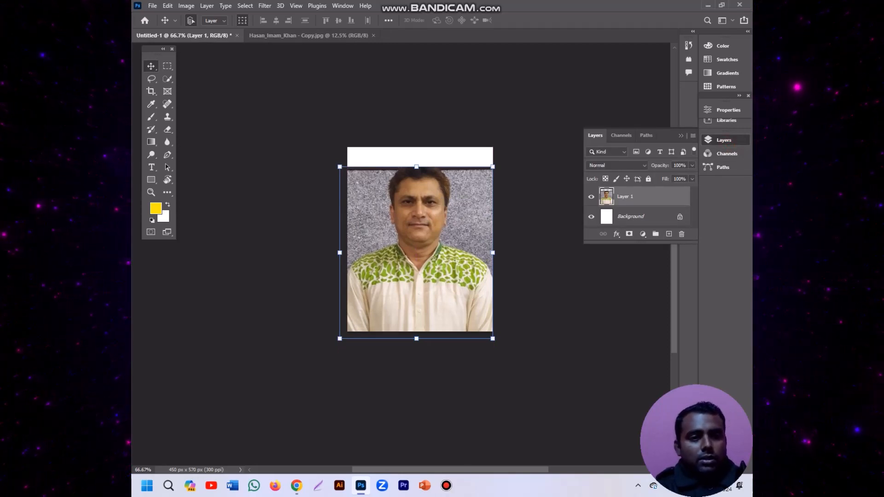
pyautogui.click(728, 109)
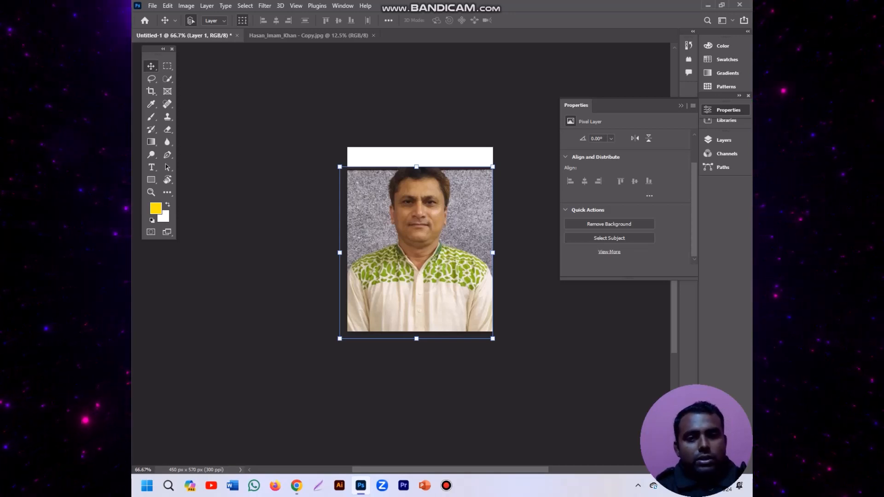
pyautogui.click(609, 224)
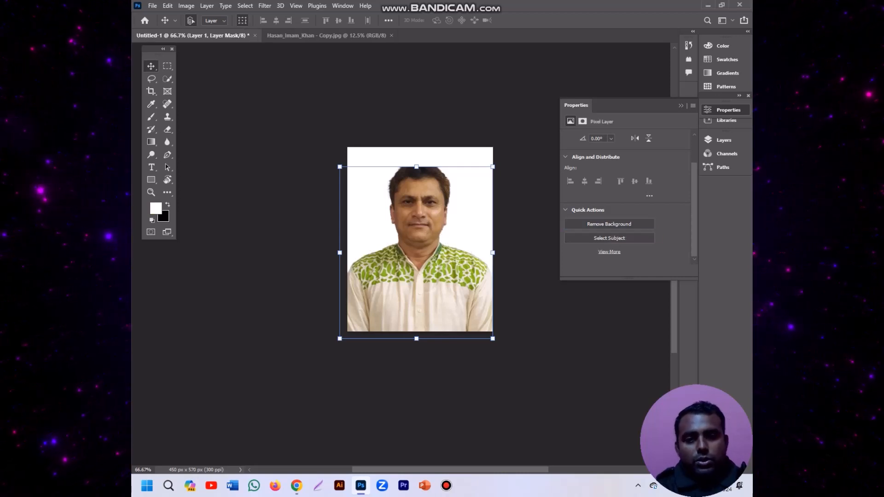
# Examine the cut-out edges around the man's hair, face and shoulders at several magnifications
pyautogui.click(461, 199)
pyautogui.hotkey('ctrl', 'space')
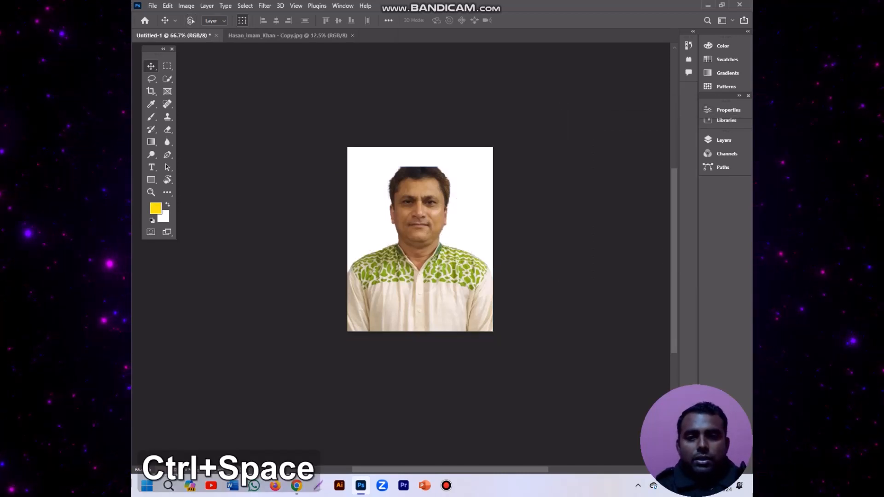
pyautogui.keyDown('ctrl'); pyautogui.click(436, 225); pyautogui.keyUp('ctrl')
pyautogui.keyDown('ctrl'); pyautogui.click(436, 225); pyautogui.keyUp('ctrl')
pyautogui.keyDown('ctrl'); pyautogui.keyDown('alt'); pyautogui.click(437, 223); pyautogui.keyUp('alt'); pyautogui.keyUp('ctrl')
pyautogui.keyDown('ctrl'); pyautogui.keyDown('alt'); pyautogui.click(436, 223); pyautogui.keyUp('alt'); pyautogui.keyUp('ctrl')
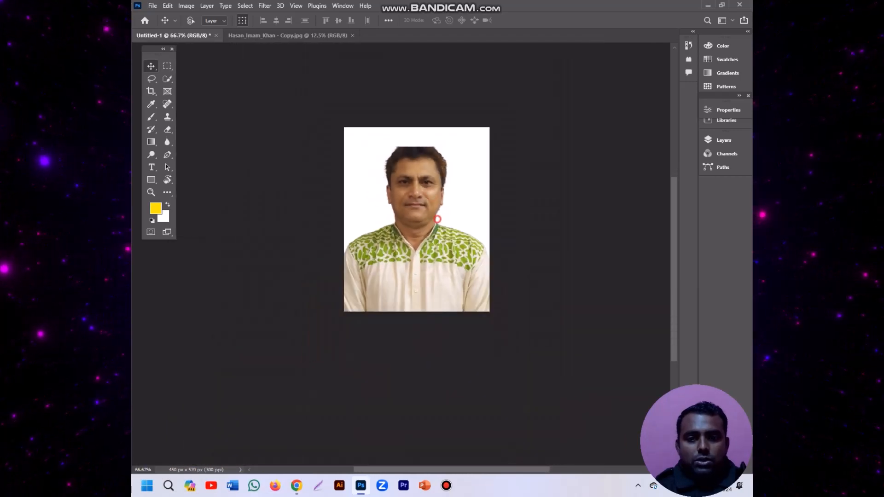
pyautogui.keyDown('ctrl'); pyautogui.click(436, 220); pyautogui.keyUp('ctrl')
pyautogui.hotkey('ctrl', '+')
pyautogui.hotkey('ctrl', '-')
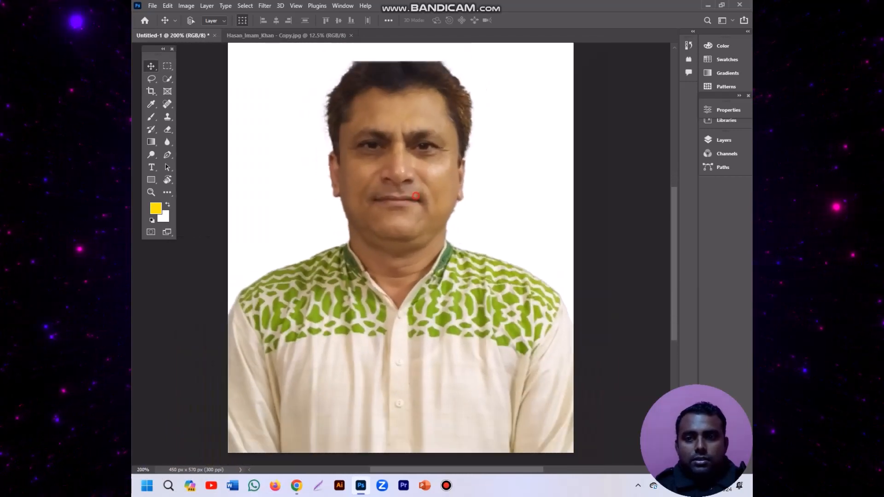
pyautogui.hotkey('ctrl', '-')
pyautogui.hotkey('ctrl', '+')
pyautogui.click(713, 136)
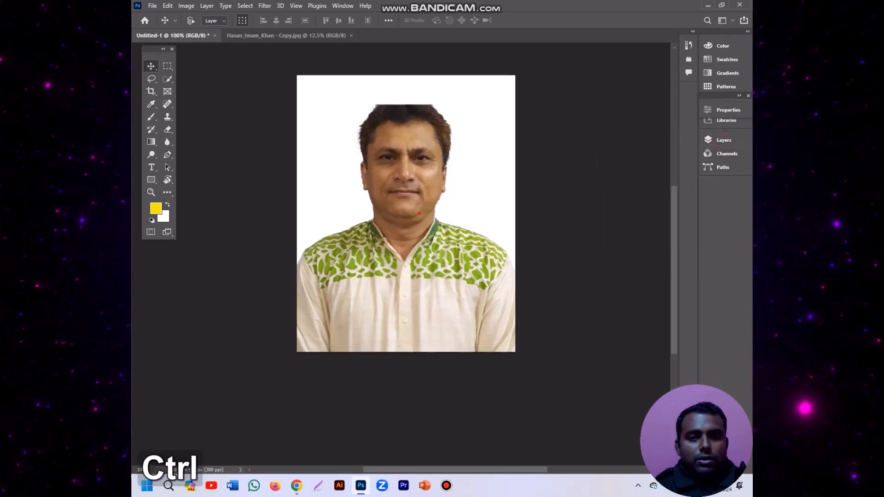
pyautogui.scroll(-2, 413, 216)
pyautogui.scroll(1, 413, 216)
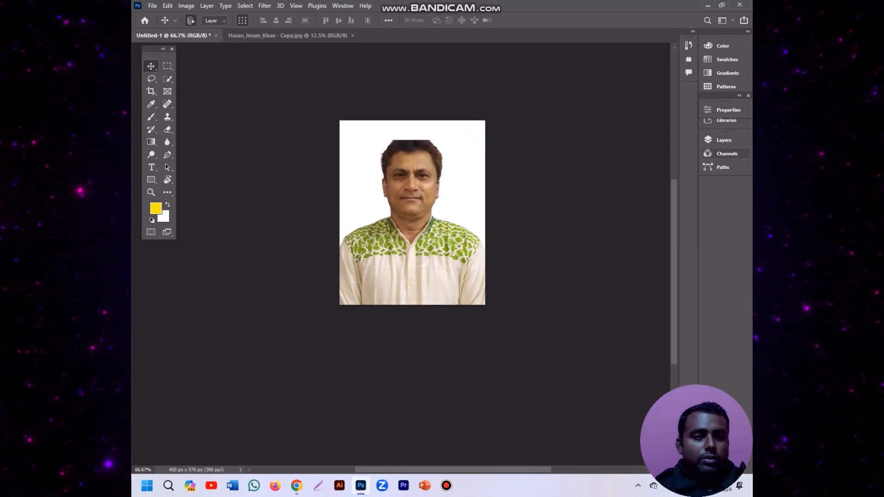
# Set the foreground colour to blue 0385ff and fill the Background layer with it
pyautogui.press('F7')
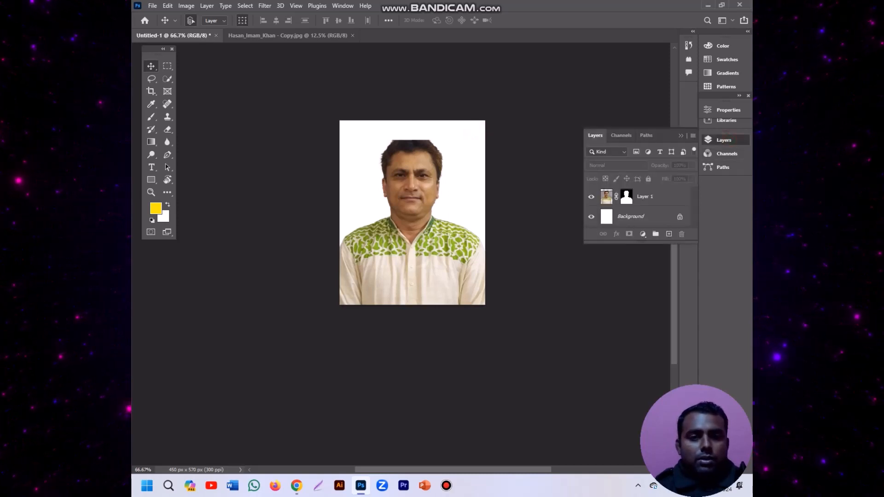
pyautogui.click(625, 216)
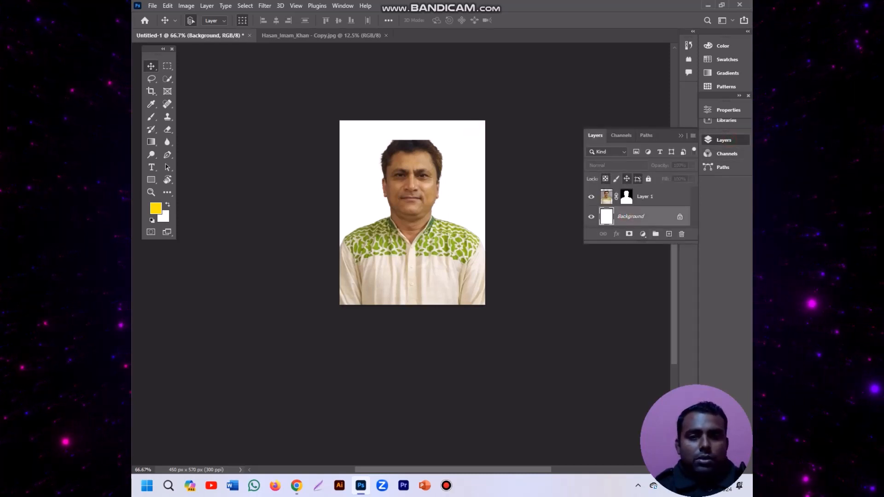
pyautogui.click(155, 209)
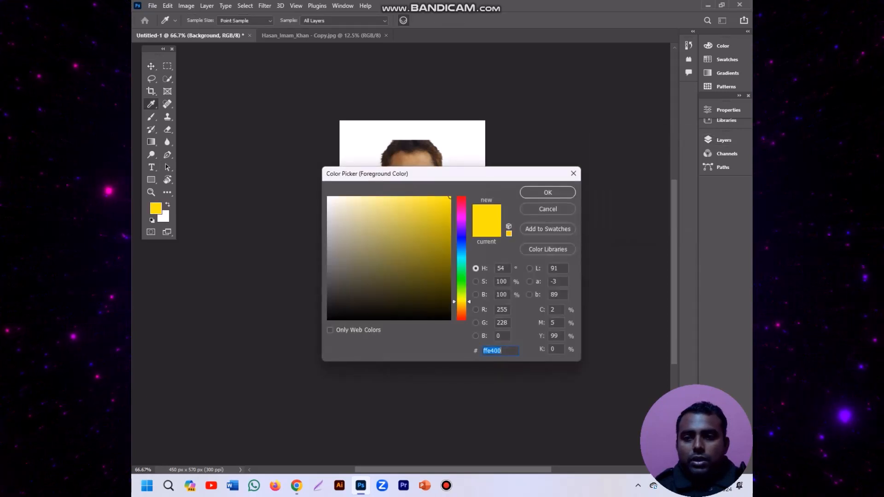
pyautogui.write('0084ff')
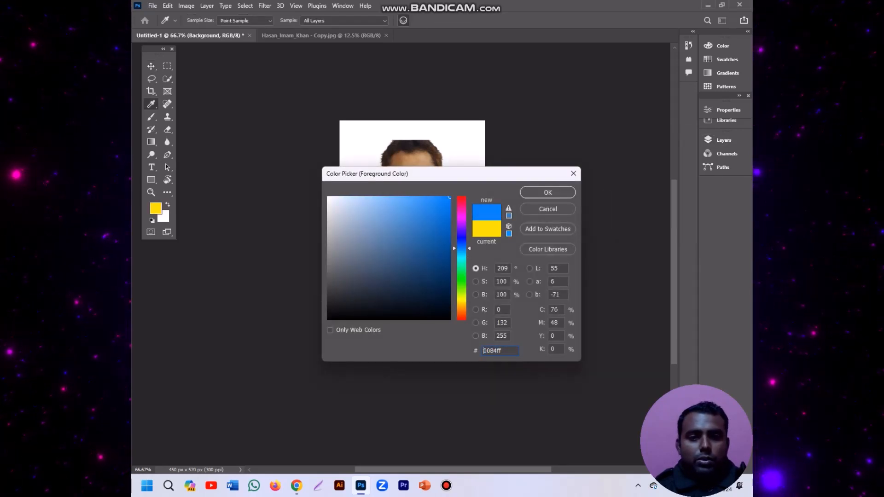
pyautogui.moveTo(442, 209); pyautogui.dragTo(450, 197)
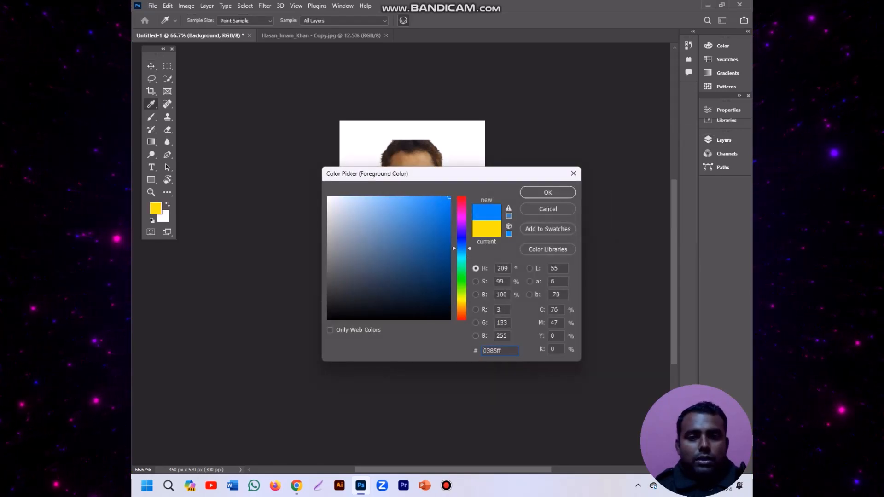
pyautogui.click(545, 192)
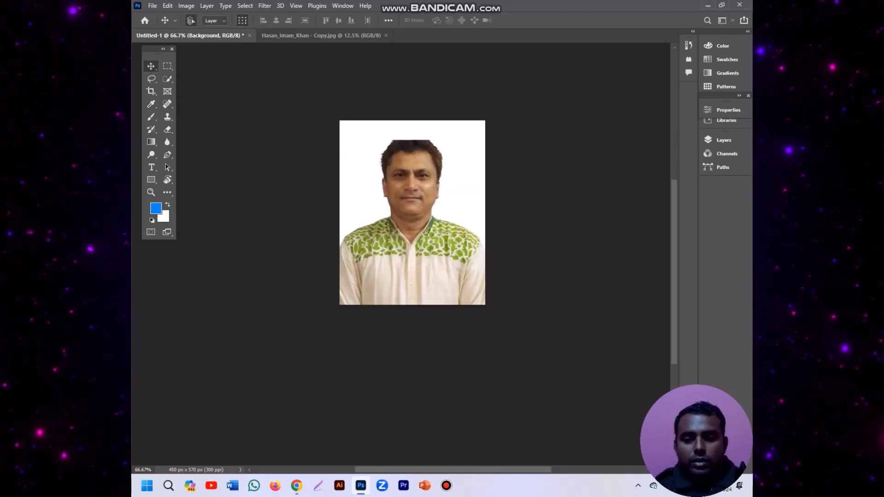
pyautogui.press('alt')
pyautogui.hotkey('alt', 'BackSpace')
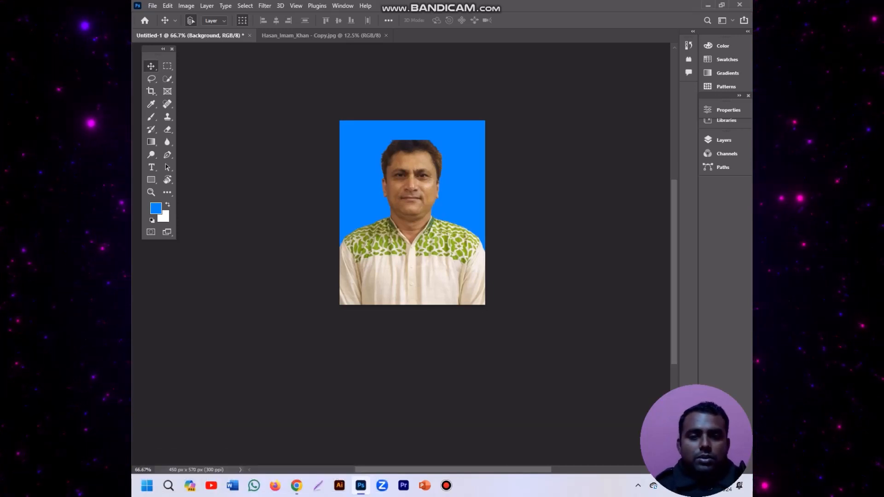
# Examine the portrait cut-out against the blue background up close, and show the layer stack
pyautogui.hotkey('ctrl', 'space')
pyautogui.click(421, 203)
pyautogui.keyDown('ctrl'); pyautogui.keyDown('alt'); pyautogui.click(449, 228); pyautogui.keyUp('alt'); pyautogui.keyUp('ctrl')
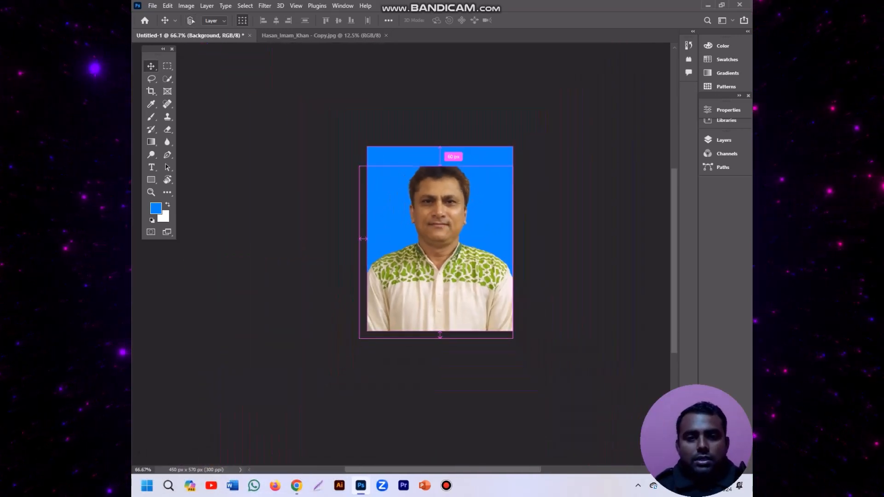
pyautogui.keyDown('ctrl'); pyautogui.click(459, 196); pyautogui.keyUp('ctrl')
pyautogui.keyDown('ctrl'); pyautogui.click(469, 171); pyautogui.keyUp('ctrl')
pyautogui.scroll(-3, 455, 210)
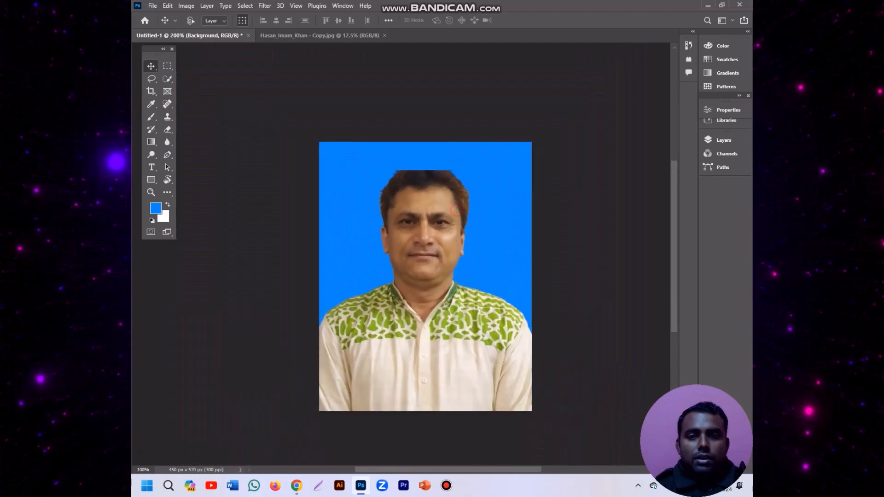
pyautogui.scroll(3, 454, 210)
pyautogui.keyDown('ctrl'); pyautogui.keyDown('alt'); pyautogui.click(454, 210); pyautogui.keyUp('alt'); pyautogui.keyUp('ctrl')
pyautogui.keyDown('ctrl'); pyautogui.keyDown('alt'); pyautogui.click(454, 210); pyautogui.keyUp('alt'); pyautogui.keyUp('ctrl')
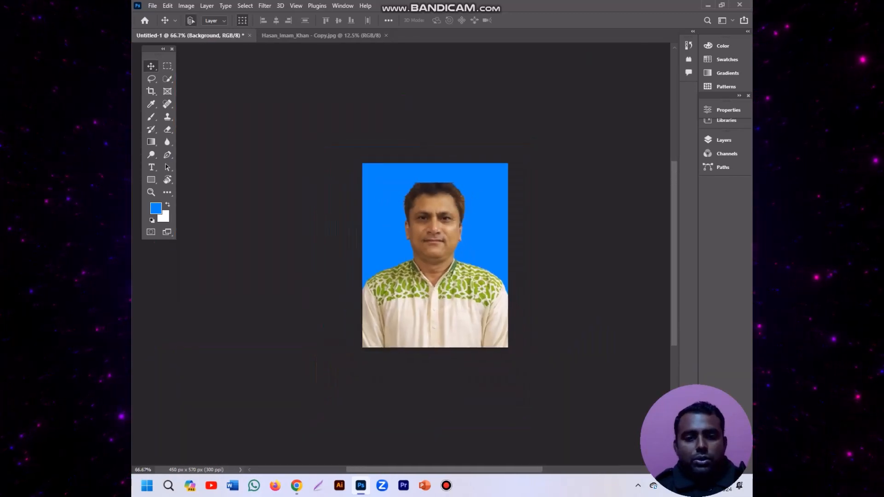
pyautogui.keyDown('ctrl'); pyautogui.click(449, 228); pyautogui.keyUp('ctrl')
pyautogui.keyDown('ctrl'); pyautogui.keyDown('alt'); pyautogui.click(451, 228); pyautogui.keyUp('alt'); pyautogui.keyUp('ctrl')
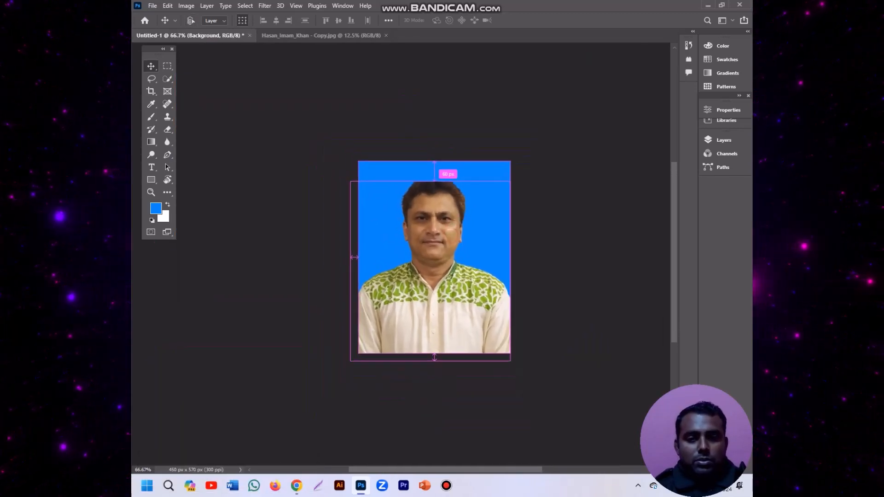
pyautogui.click(723, 140)
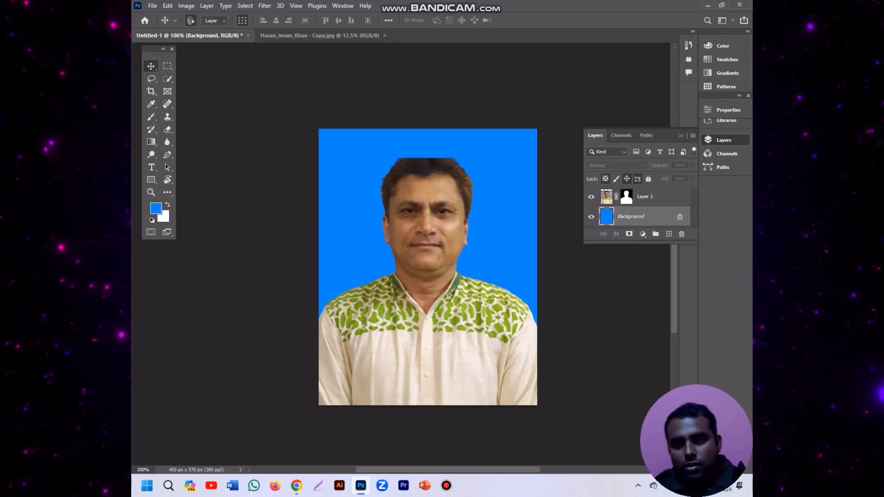
# Select the portrait layer, Layer 1, and activate the standard Eraser Tool for cleaning the head outline
pyautogui.press('F7')
pyautogui.press('e')
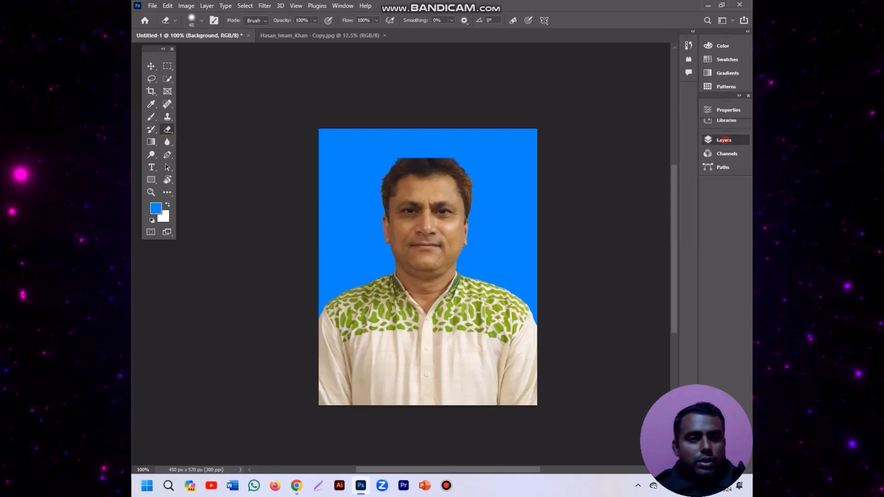
pyautogui.click(720, 140)
pyautogui.click(652, 196)
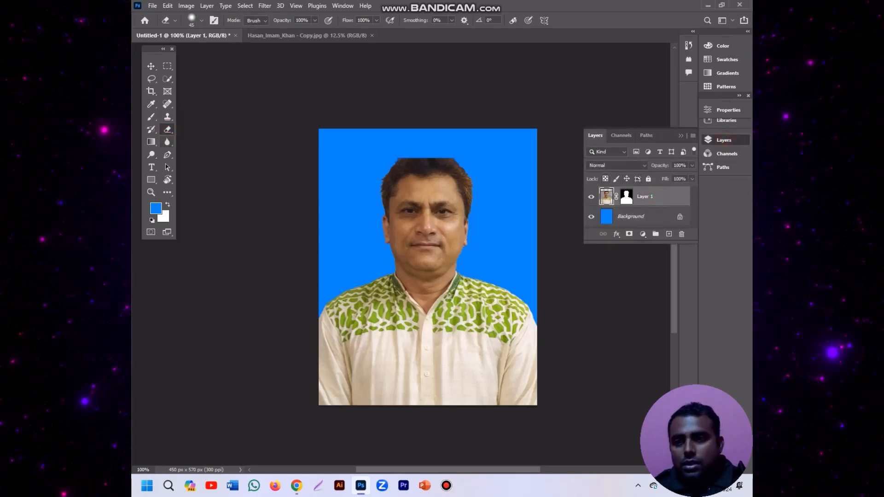
pyautogui.click(167, 129)
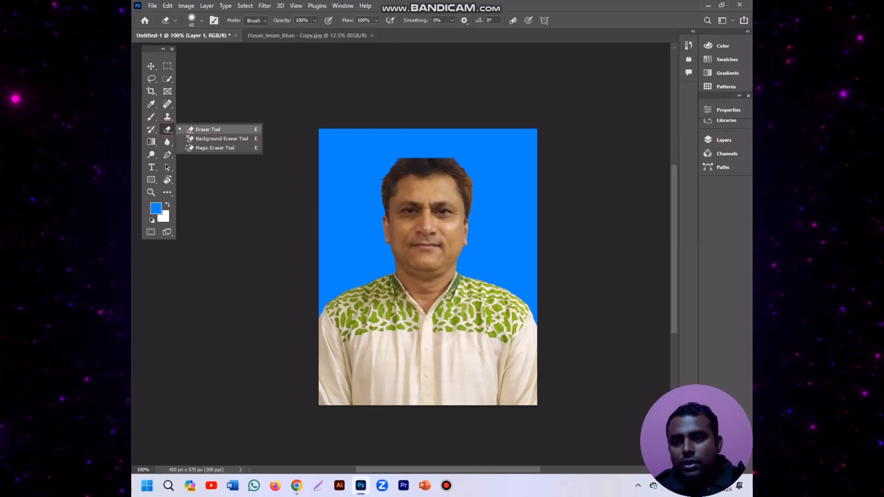
pyautogui.click(207, 129)
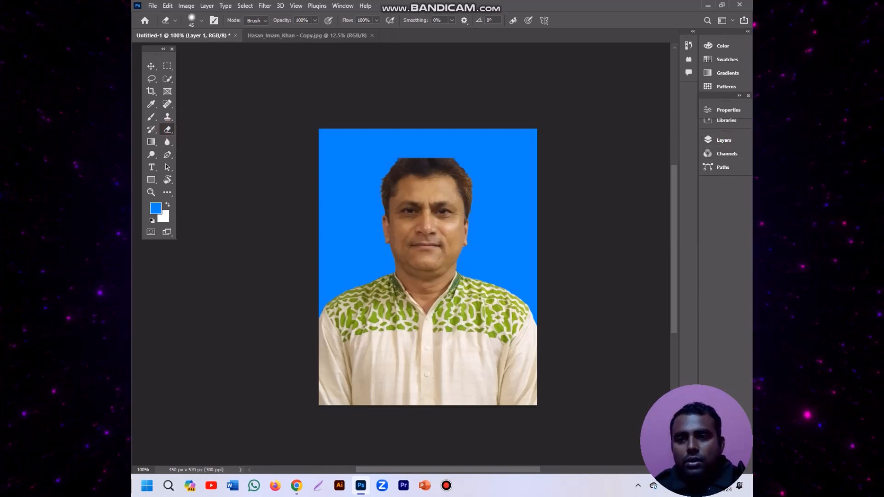
pyautogui.keyDown('ctrl'); pyautogui.click(420, 182); pyautogui.keyUp('ctrl')
pyautogui.keyDown('ctrl'); pyautogui.click(419, 183); pyautogui.keyUp('ctrl')
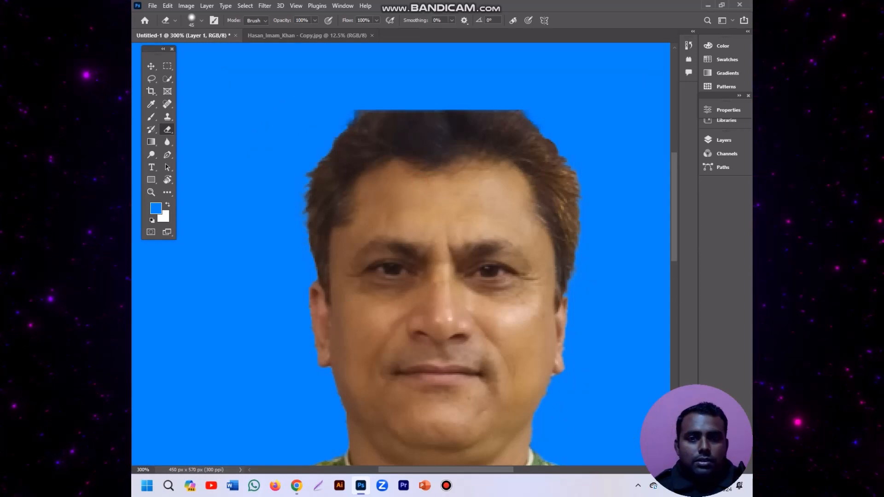
# Reduce the eraser size to 10 and erase the uneven fringe along the image-right side of the man's hair
pyautogui.press('[')
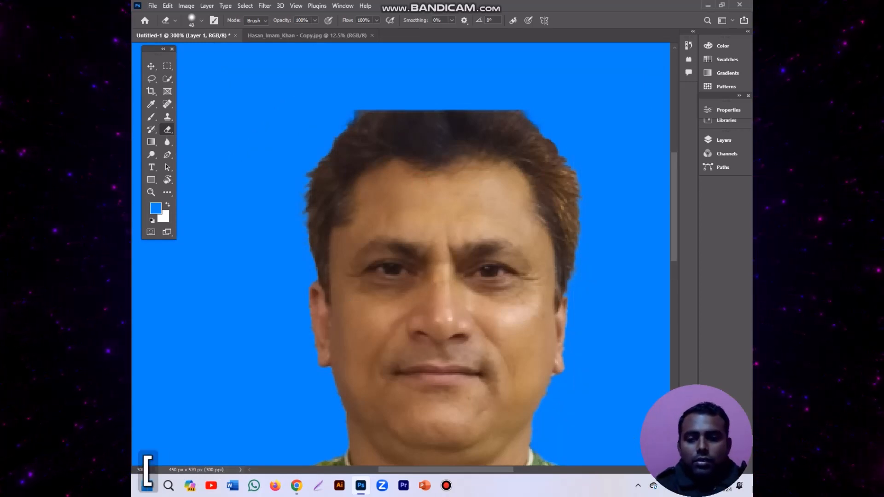
pyautogui.press('[')
pyautogui.press('[')
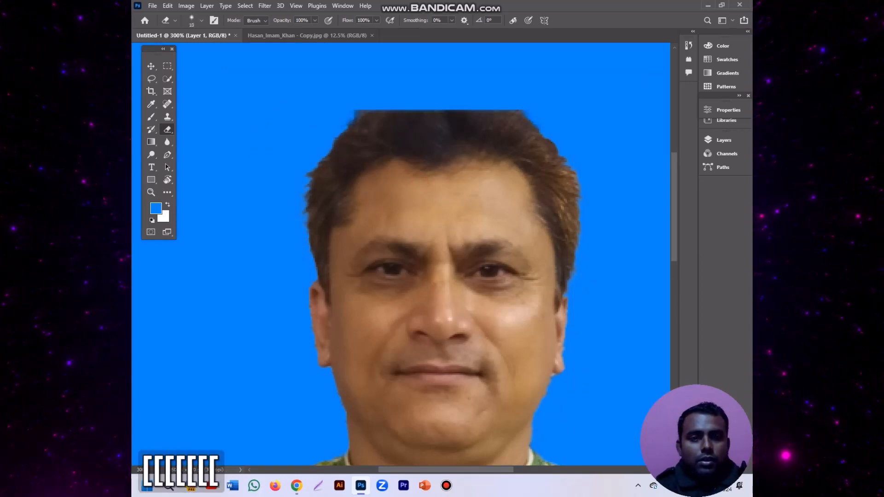
pyautogui.press(']')
pyautogui.press(']')
pyautogui.press('[')
pyautogui.press('[')
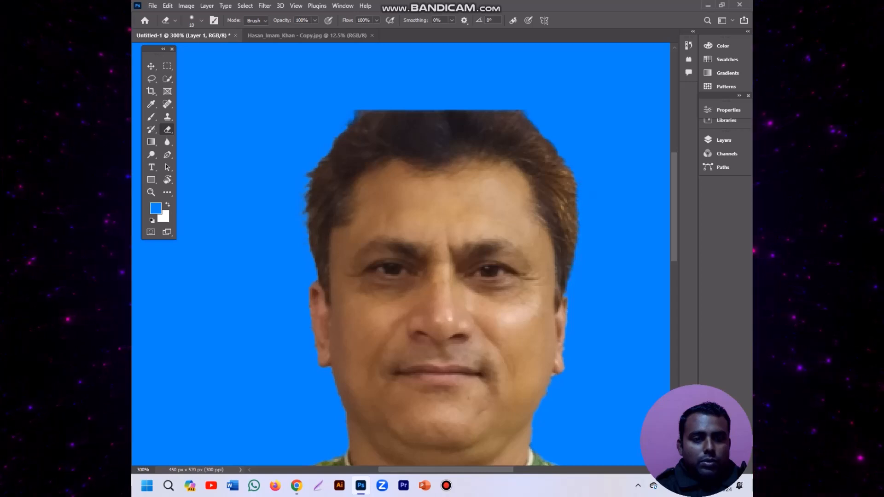
# Erase the leftover fringe along the man's jaw and neck edges on Layer 1
pyautogui.scroll(-5, 400, 253)
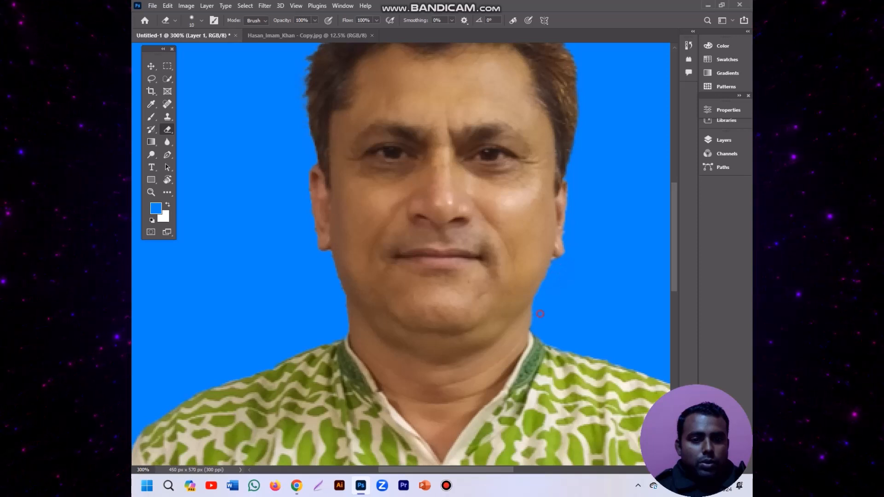
pyautogui.moveTo(339, 303)
pyautogui.mouseDown()
pyautogui.moveTo(326, 298)
pyautogui.moveTo(344, 298)
pyautogui.mouseUp()
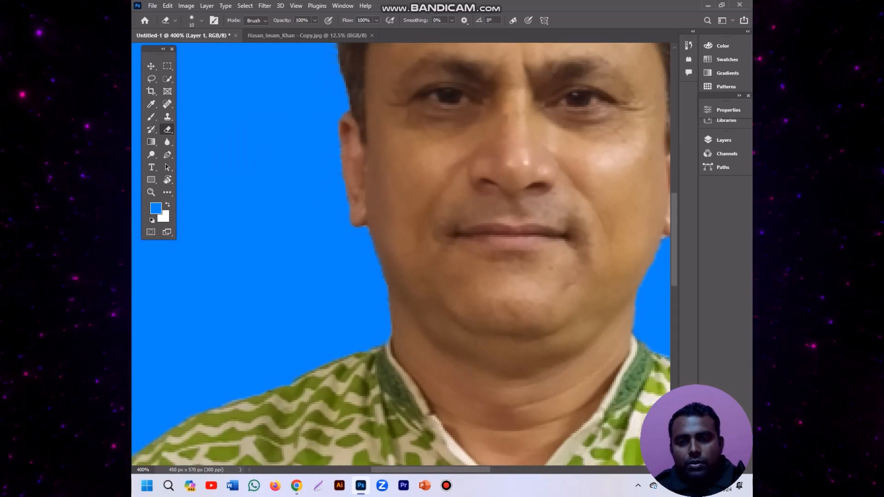
pyautogui.scroll(-2, 385, 180)
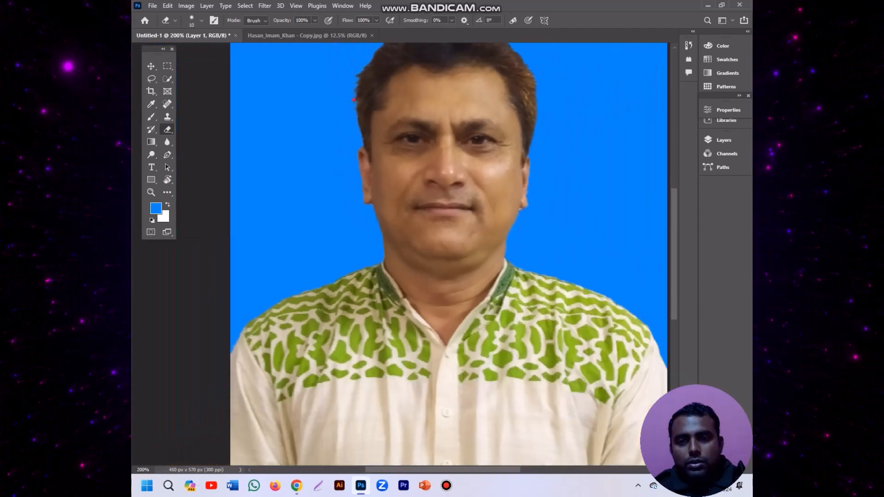
pyautogui.scroll(2, 363, 98)
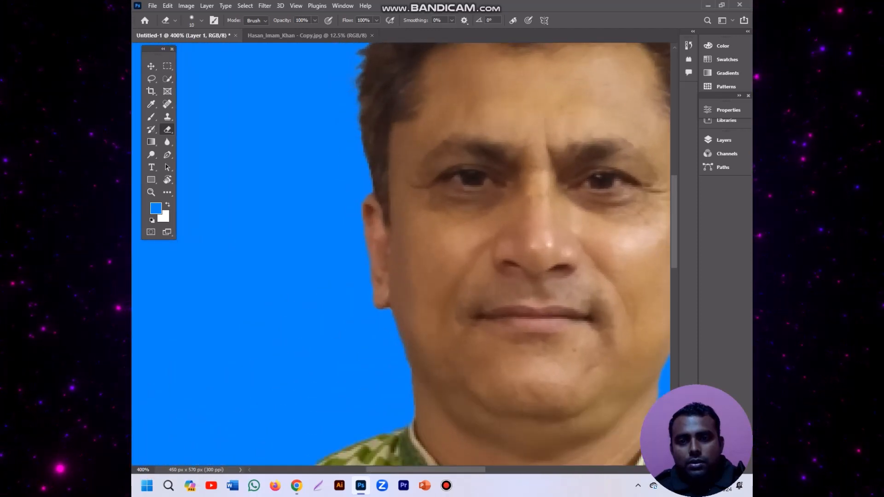
# Erase the rough hair edge on the image-left side of the head, from above the ear up towards the crown
pyautogui.hotkey('ctrl', 'space')
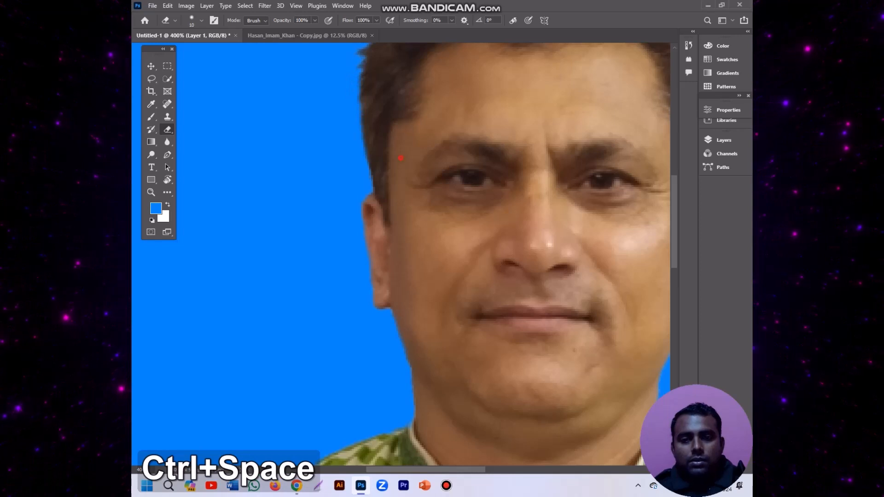
pyautogui.moveTo(400, 158); pyautogui.dragTo(349, 158)
pyautogui.scroll(1, 385, 210)
pyautogui.moveTo(385, 211); pyautogui.dragTo(431, 211)
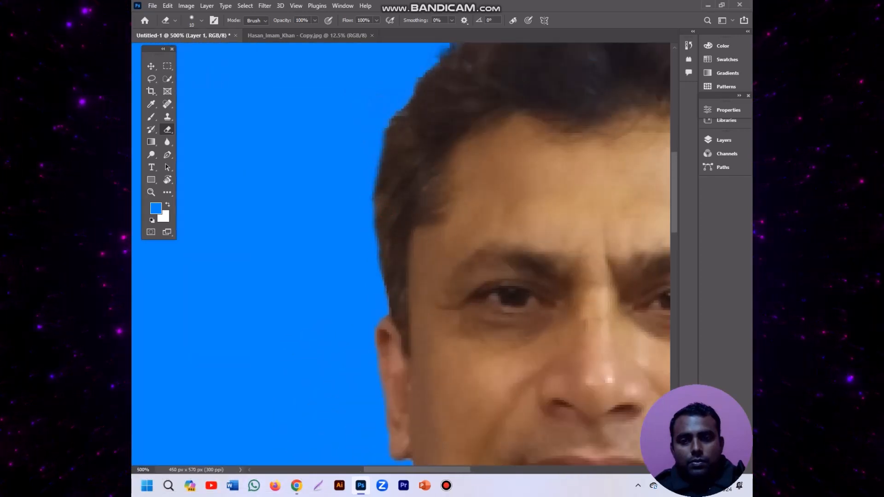
pyautogui.moveTo(418, 122); pyautogui.dragTo(446, 108)
pyautogui.scroll(1, 433, 139)
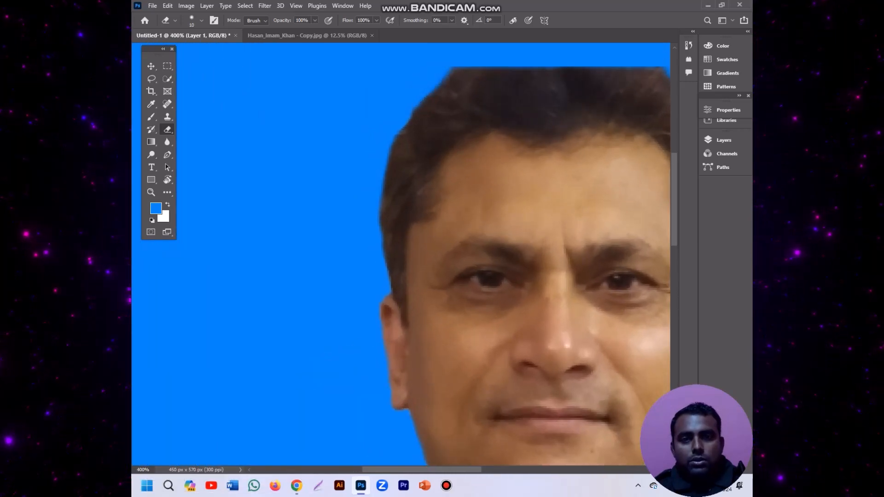
# Examine the cleaned outline of the hair and face against the blue background at several magnifications
pyautogui.hotkey('ctrl', 'space')
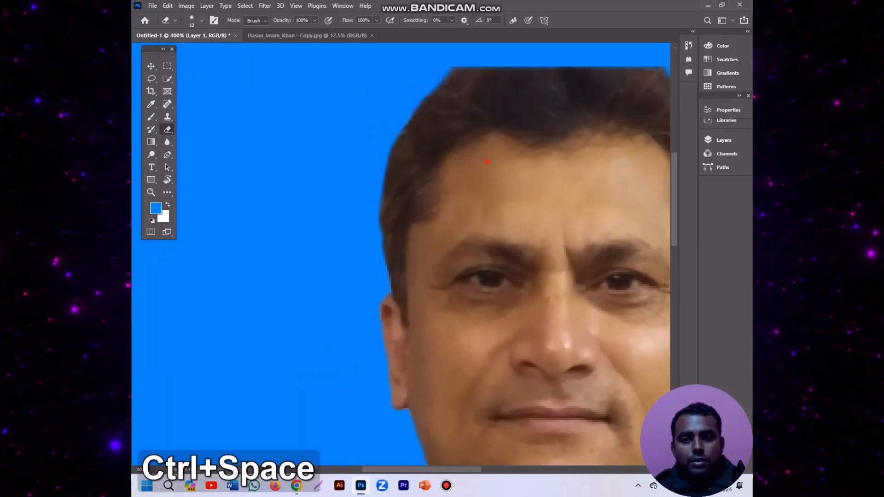
pyautogui.scroll(-4, 430, 257)
pyautogui.scroll(3, 429, 257)
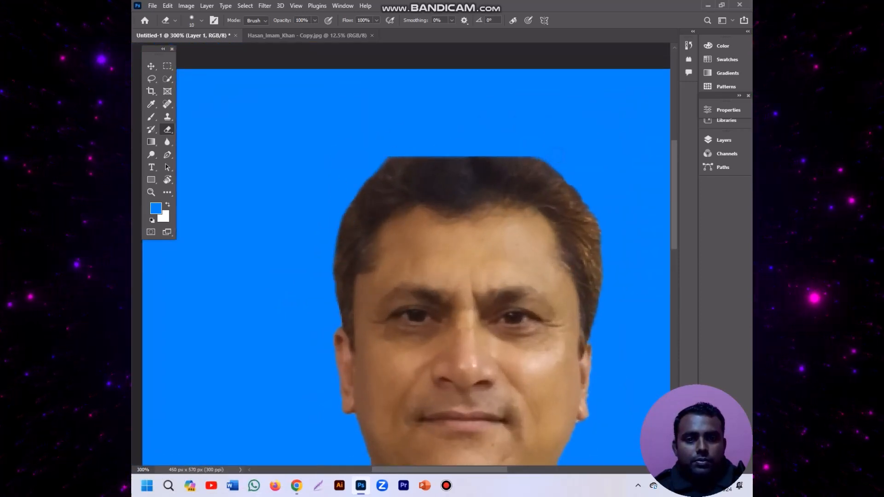
pyautogui.hotkey('ctrl', 'space')
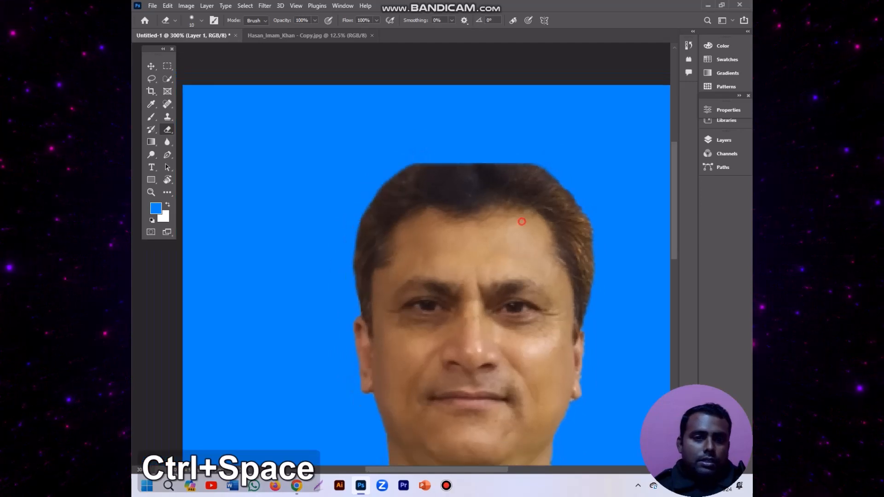
pyautogui.scroll(-3, 510, 224)
pyautogui.scroll(1, 510, 225)
pyautogui.scroll(1, 510, 225)
pyautogui.hotkey('ctrl', 'space')
pyautogui.scroll(-3, 510, 224)
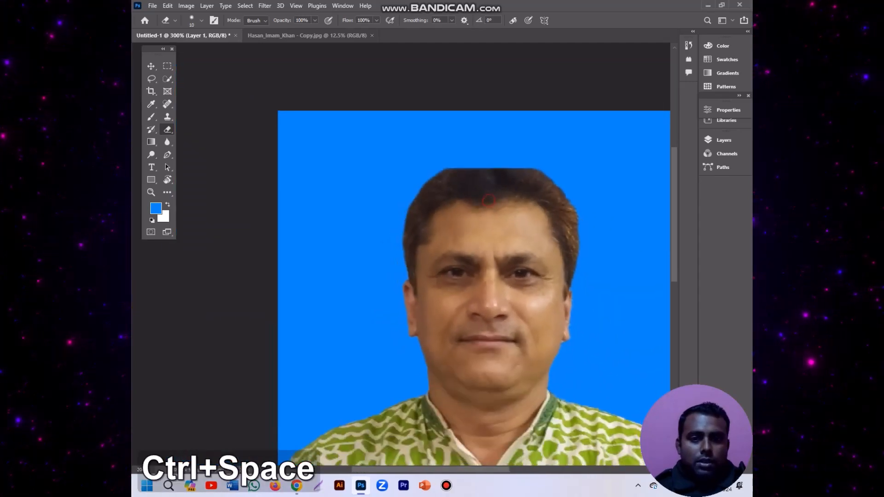
pyautogui.scroll(3, 510, 224)
pyautogui.hotkey('ctrl', 'space')
pyautogui.scroll(-3, 510, 224)
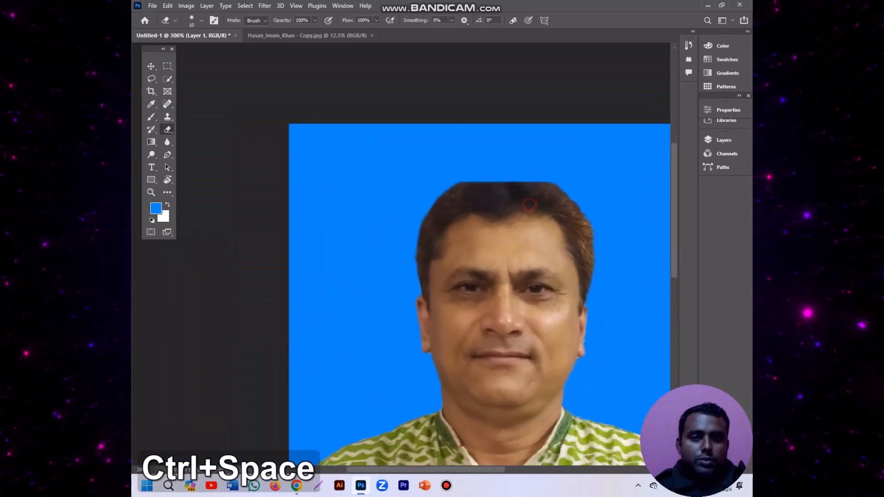
pyautogui.scroll(1, 510, 224)
pyautogui.hotkey('ctrl', 'alt', 'space')
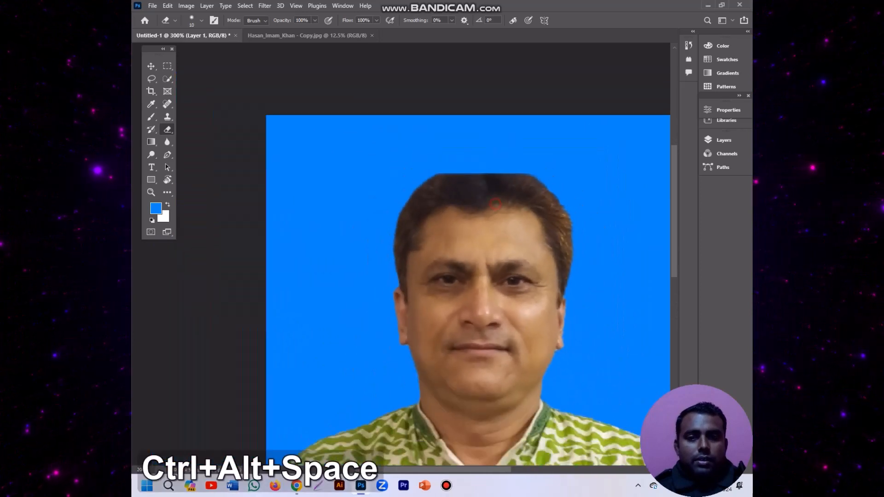
pyautogui.hotkey('ctrl', 'space')
# Merge Layer 1 with the Background layer into a single layer
pyautogui.click(723, 140)
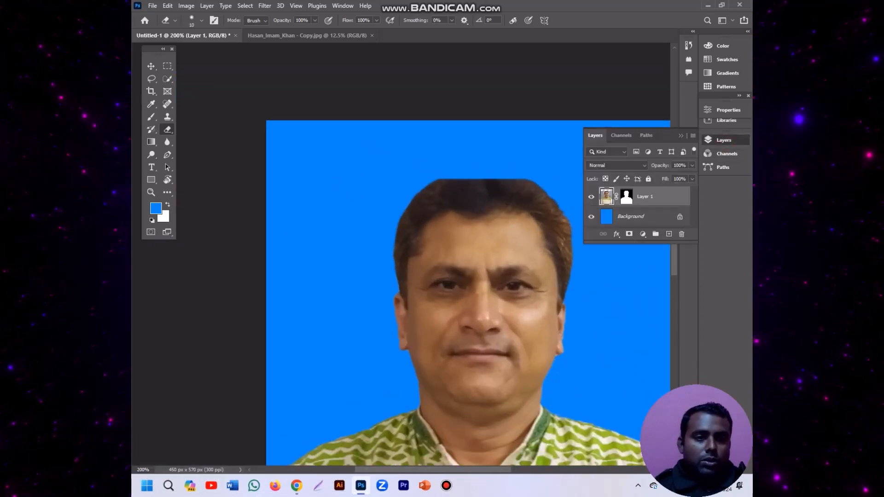
pyautogui.keyDown('shift'); pyautogui.click(648, 216); pyautogui.keyUp('shift')
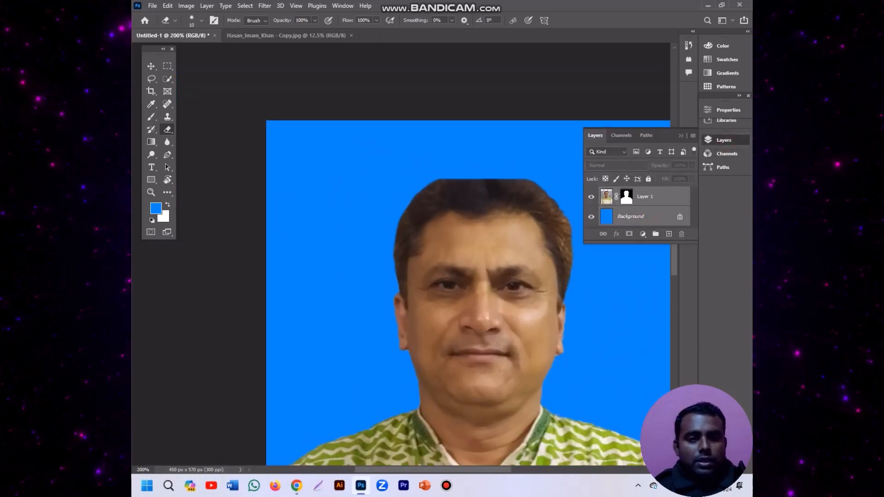
pyautogui.click(650, 196)
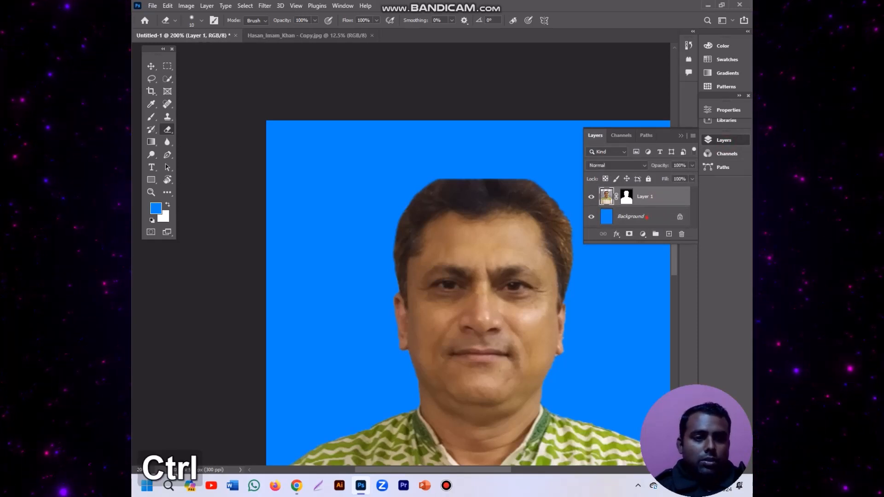
pyautogui.keyDown('ctrl'); pyautogui.click(643, 216); pyautogui.keyUp('ctrl')
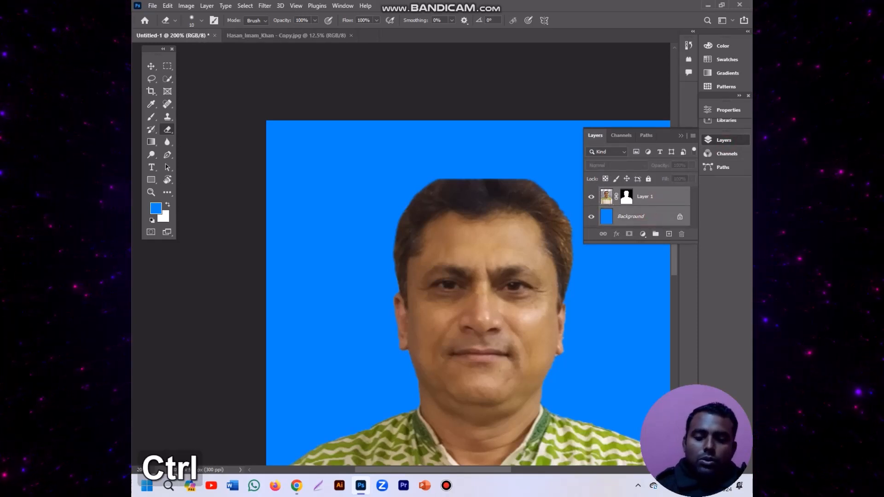
pyautogui.hotkey('ctrl', 'e')
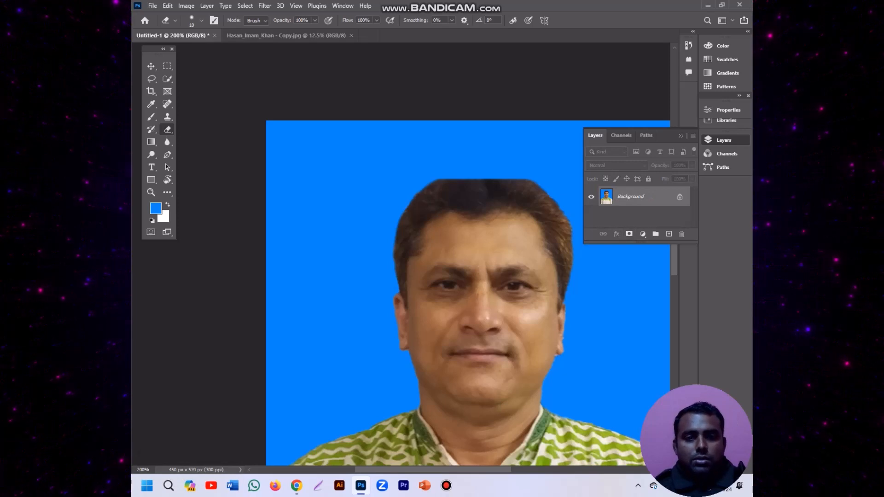
pyautogui.click(682, 136)
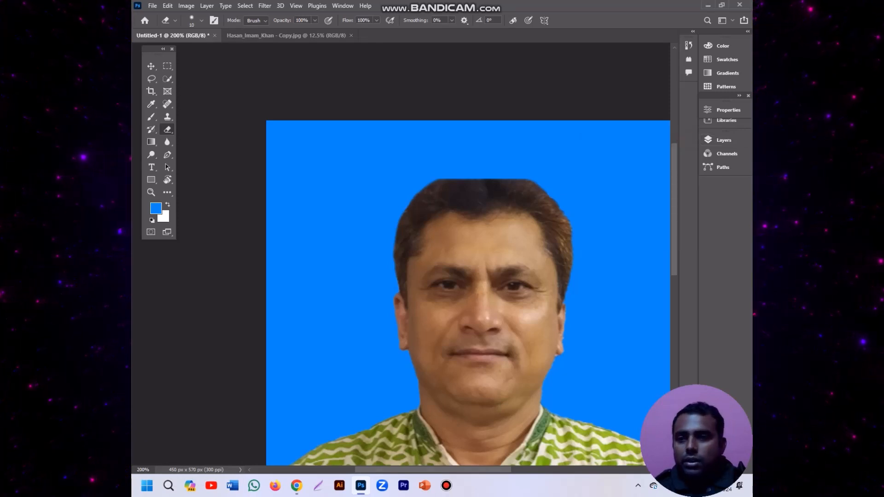
# Activate the Spot Healing Brush Tool and reduce its brush size to 10 for retouching the flat top of the hair
pyautogui.click(167, 117)
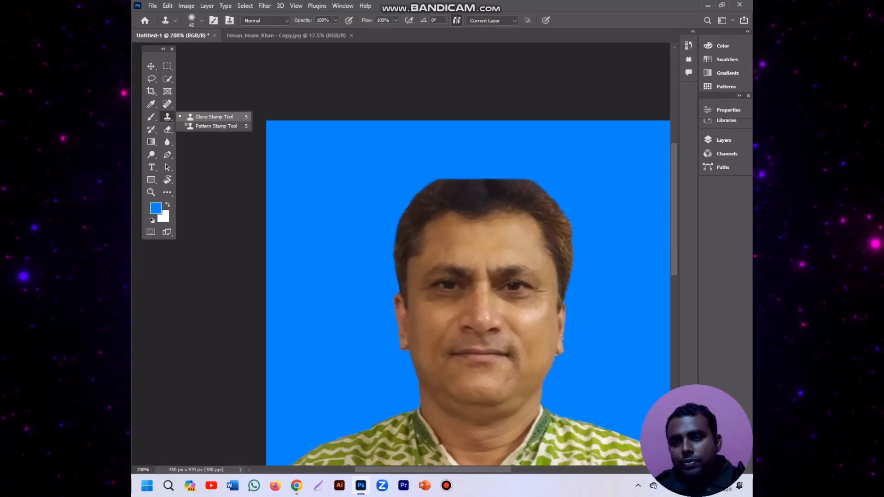
pyautogui.click(167, 104)
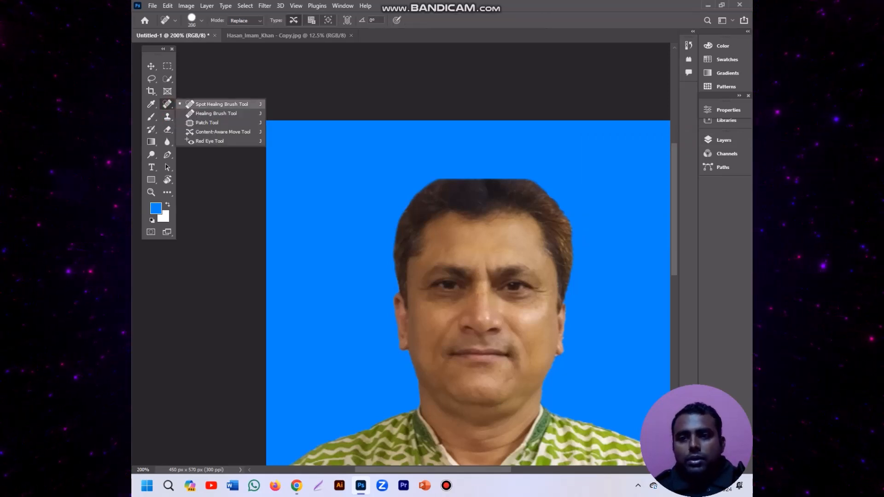
pyautogui.keyDown('ctrl'); pyautogui.click(468, 185); pyautogui.keyUp('ctrl')
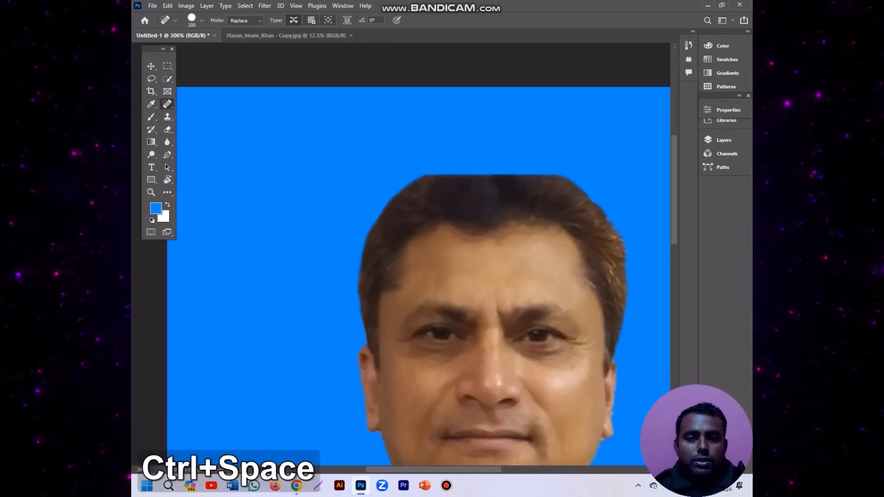
pyautogui.press('[')
pyautogui.press('[')
pyautogui.press('[')
pyautogui.press('[')
pyautogui.press('[')
pyautogui.press('[')
pyautogui.press('[')
pyautogui.press('[')
pyautogui.press('[')
pyautogui.press('[')
pyautogui.press('[')
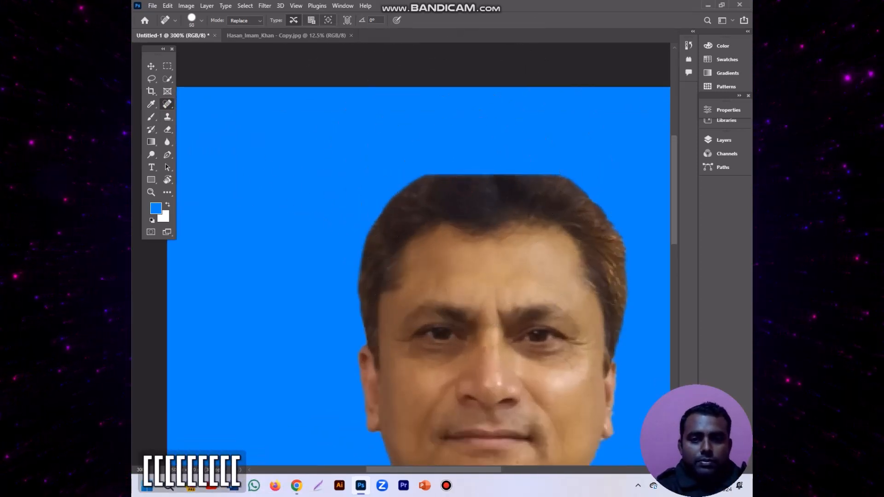
pyautogui.press('[')
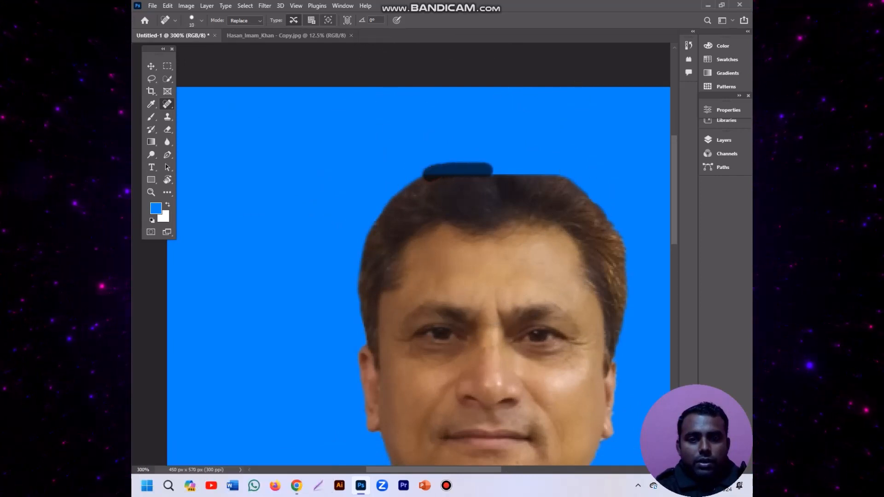
# Paint along the flat top edge of the hair with the Spot Healing Brush to extend it into a rounded crown
pyautogui.moveTo(546, 170); pyautogui.dragTo(563, 173)
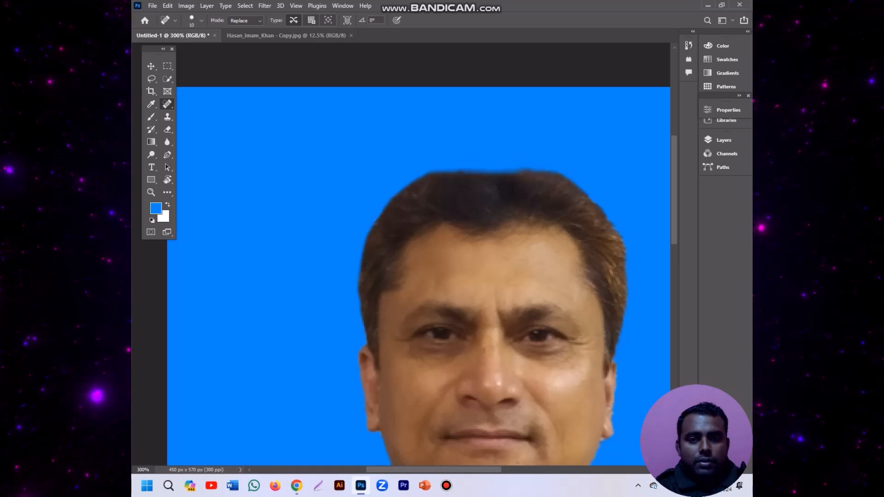
pyautogui.moveTo(532, 168); pyautogui.dragTo(452, 168)
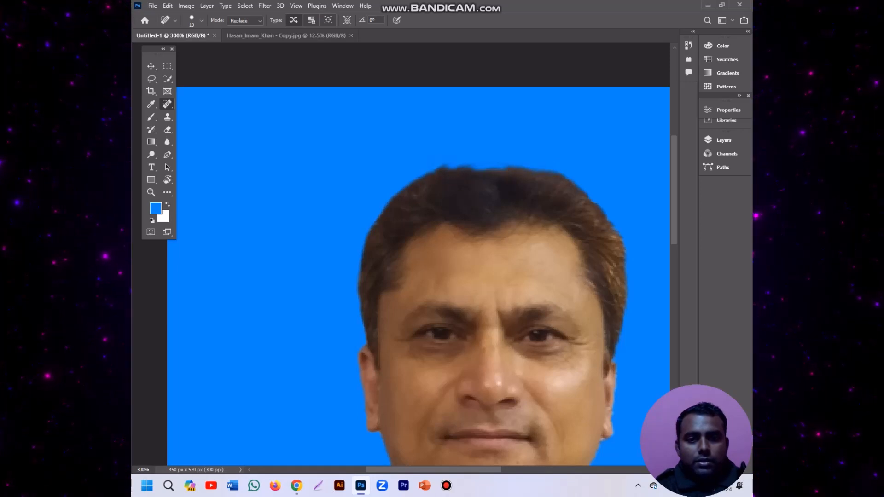
pyautogui.moveTo(454, 168)
pyautogui.mouseDown()
pyautogui.moveTo(523, 167)
pyautogui.moveTo(480, 166)
pyautogui.mouseUp()
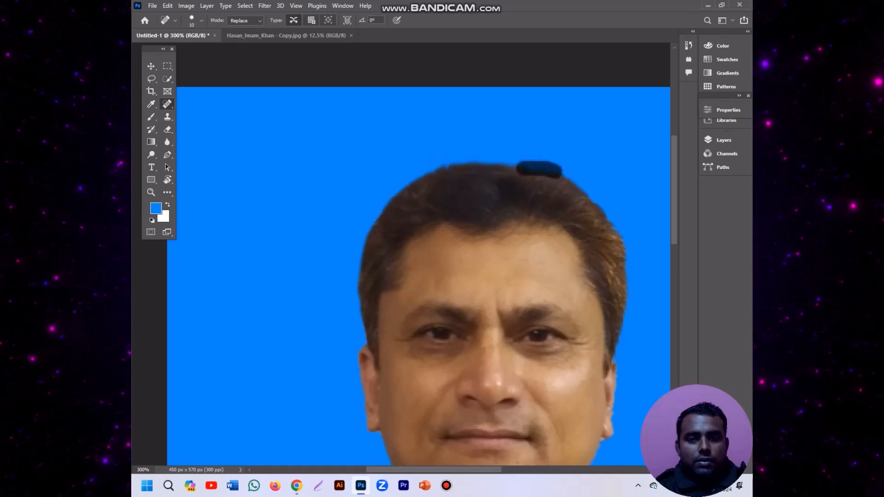
pyautogui.moveTo(545, 170); pyautogui.dragTo(482, 167)
pyautogui.click(528, 168)
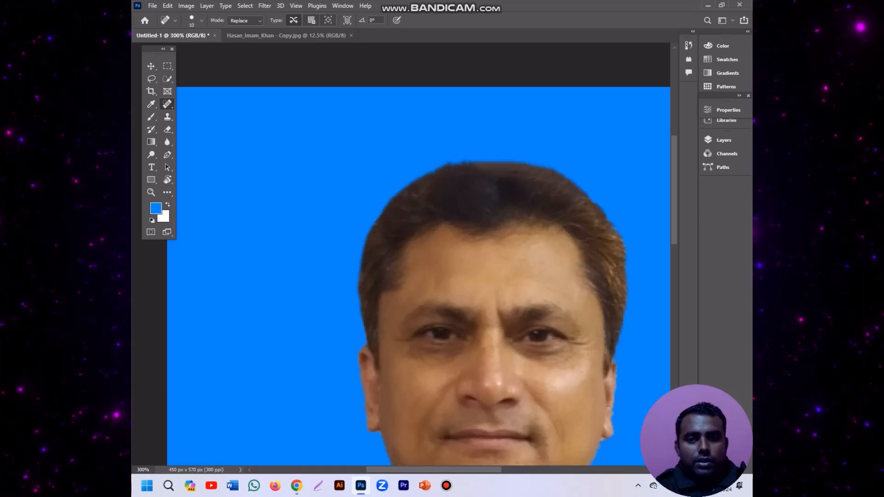
pyautogui.click(458, 165)
pyautogui.click(469, 162)
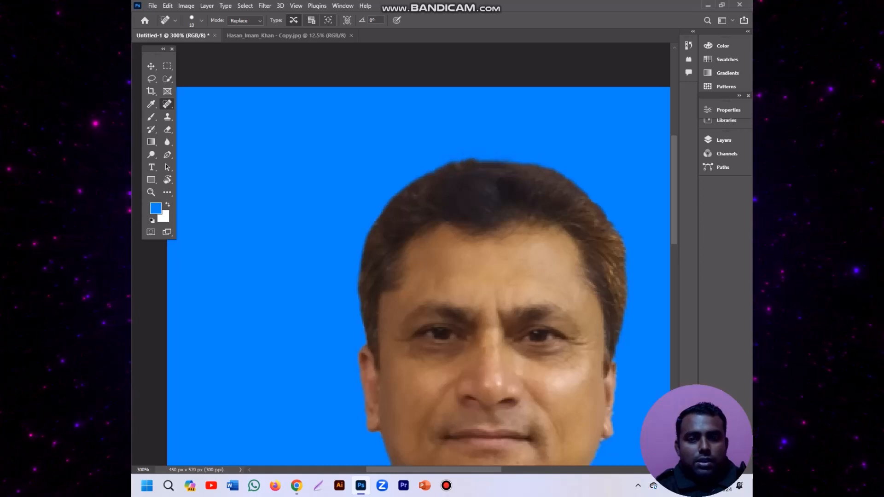
pyautogui.moveTo(530, 164); pyautogui.dragTo(486, 161)
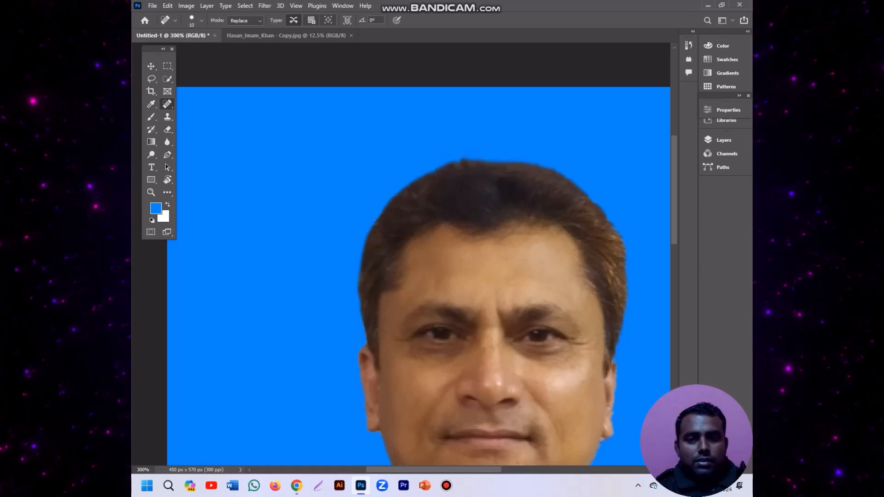
# Examine the retouched crown and the whole portrait at lower magnifications, with the Move Tool active
pyautogui.hotkey('ctrl', 'space')
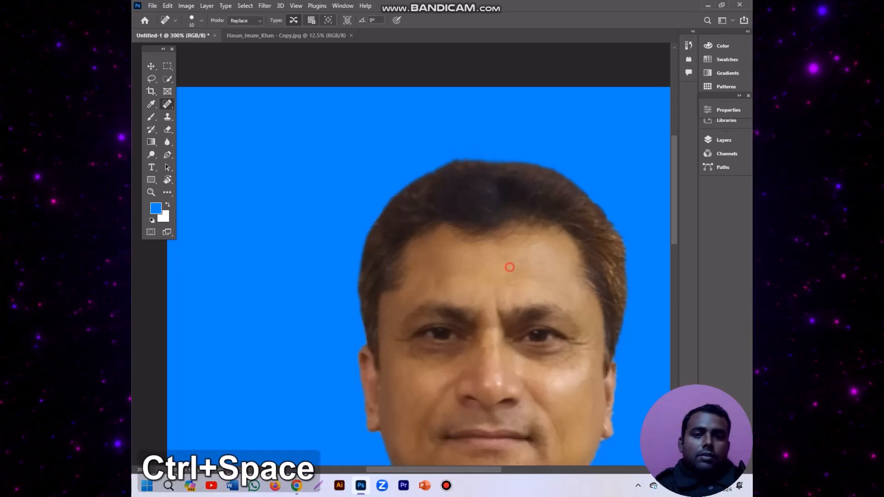
pyautogui.moveTo(507, 266); pyautogui.dragTo(460, 266)
pyautogui.hotkey('ctrl', 'space')
pyautogui.click(508, 297)
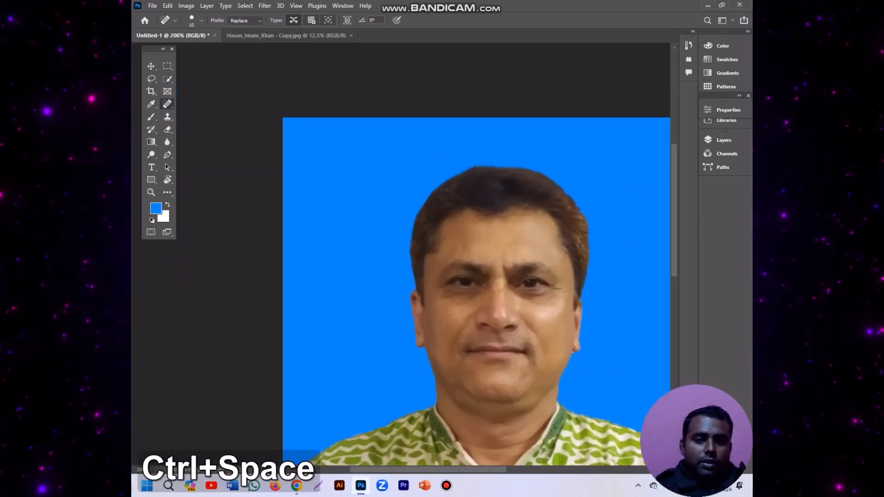
pyautogui.hotkey('ctrl', 'space')
pyautogui.moveTo(518, 235); pyautogui.dragTo(472, 235)
pyautogui.scroll(1, 533, 307)
pyautogui.scroll(-2, 533, 307)
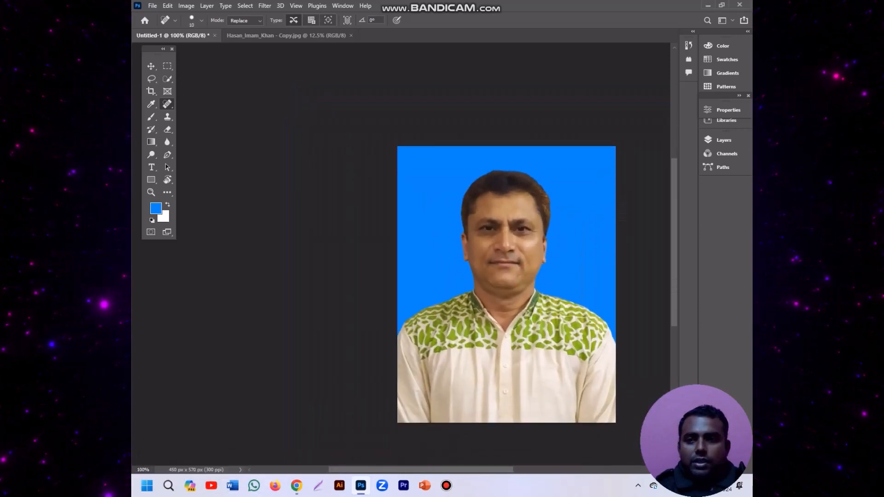
pyautogui.click(151, 66)
pyautogui.hotkey('ctrl', 'space')
pyautogui.moveTo(512, 223); pyautogui.dragTo(494, 224)
pyautogui.click(547, 270)
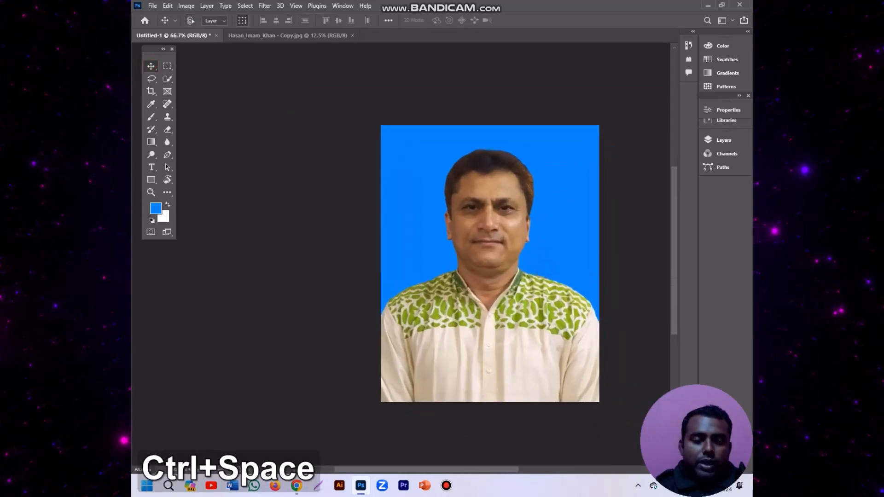
pyautogui.keyDown('ctrl'); pyautogui.click(540, 262); pyautogui.keyUp('ctrl')
pyautogui.keyDown('alt'); pyautogui.click(473, 218); pyautogui.keyUp('alt')
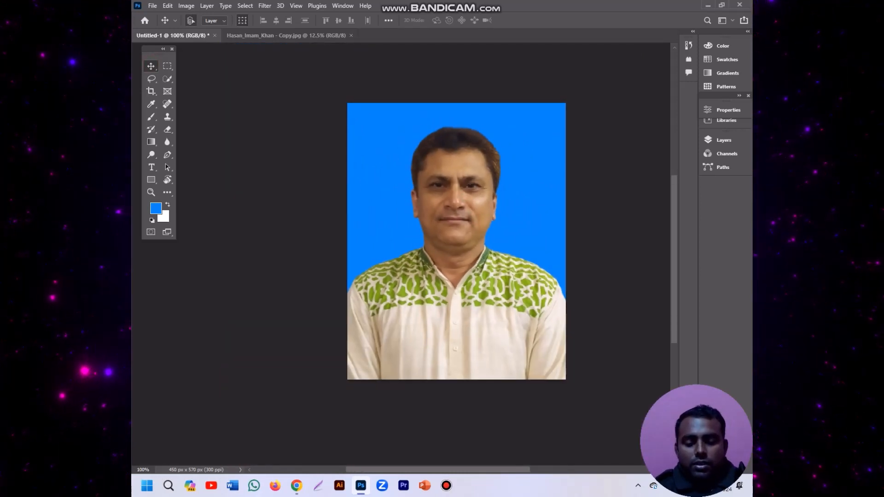
# Brighten the photo with a Curves adjustment on the RGB channel, raising the midtone point to input 104, output 151
pyautogui.hotkey('ctrl', 'm')
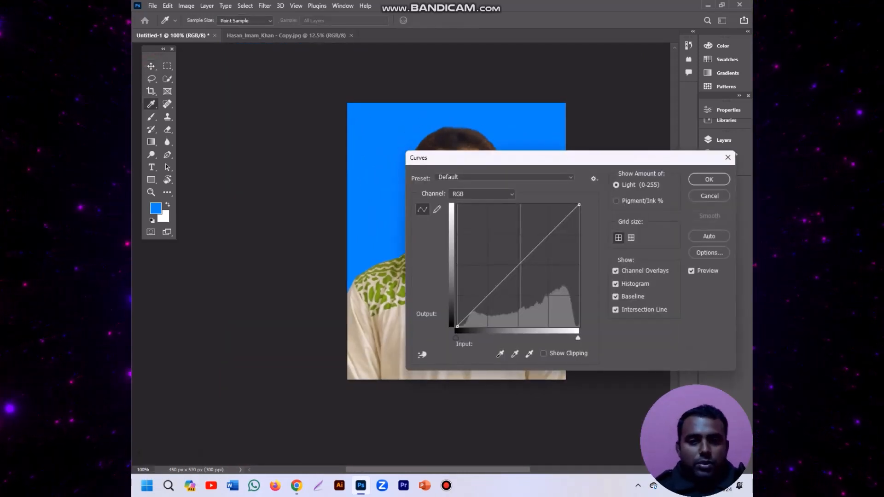
pyautogui.moveTo(505, 161); pyautogui.dragTo(481, 102)
pyautogui.click(186, 5)
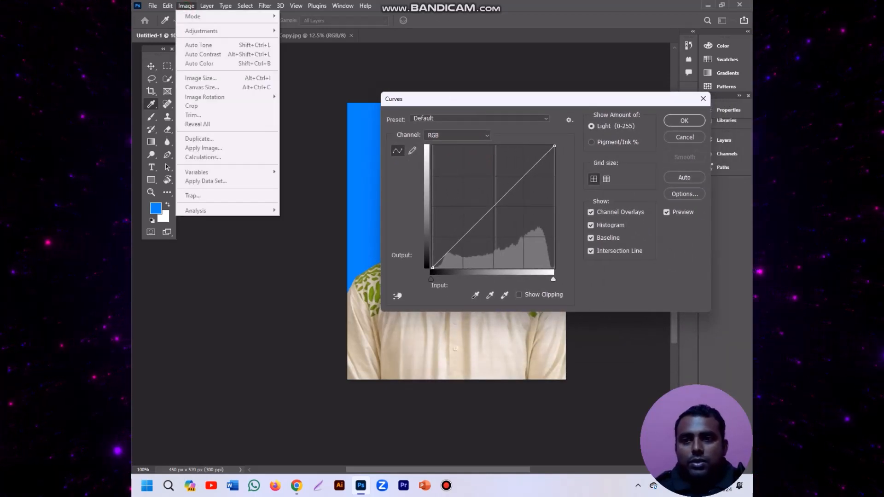
pyautogui.moveTo(527, 102); pyautogui.dragTo(704, 99)
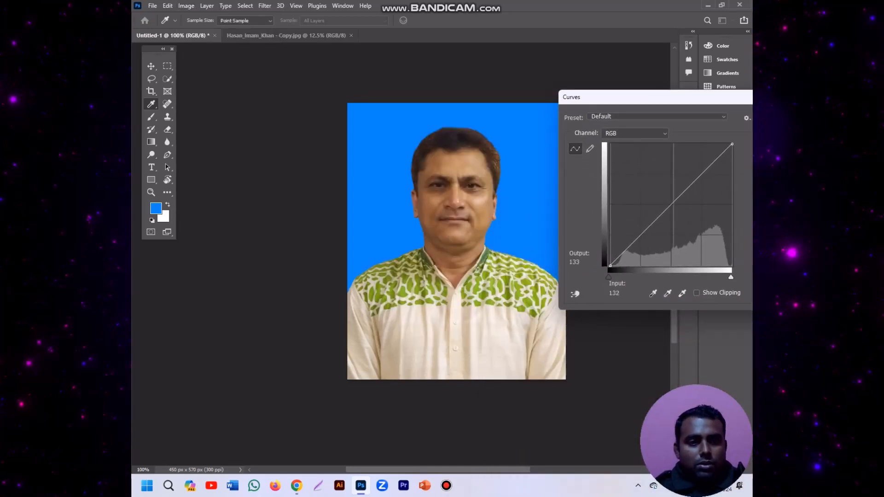
pyautogui.moveTo(672, 203)
pyautogui.mouseDown()
pyautogui.moveTo(650, 191)
pyautogui.moveTo(659, 193)
pyautogui.mouseUp()
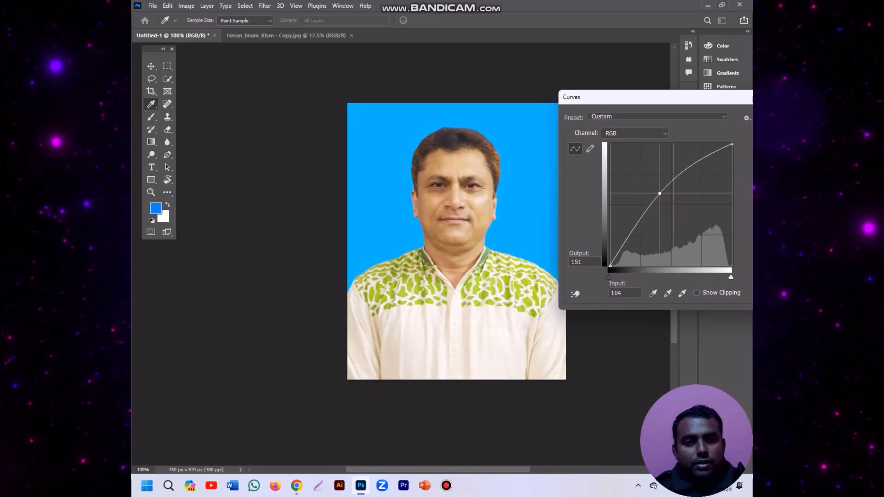
pyautogui.moveTo(667, 98); pyautogui.dragTo(529, 186)
pyautogui.click(724, 207)
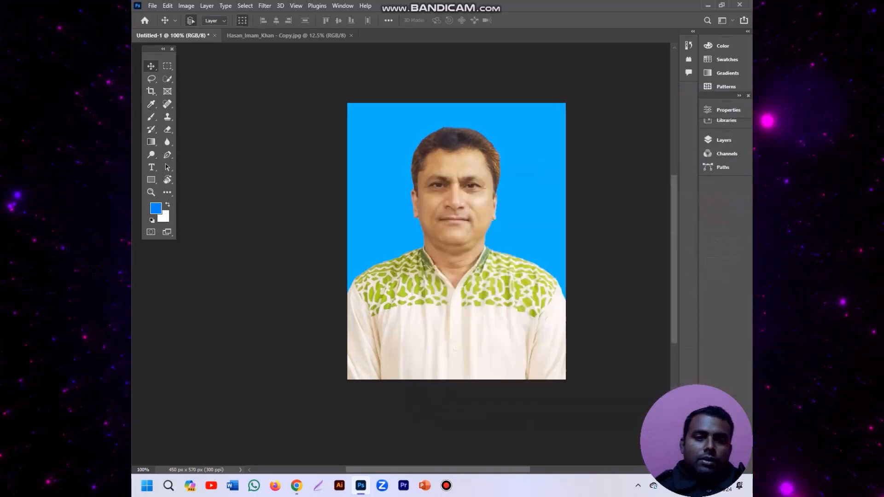
# Apply a Selective Color adjustment to the Blacks with Black at +28% using the Relative method
pyautogui.hotkey('ctrl', 'space')
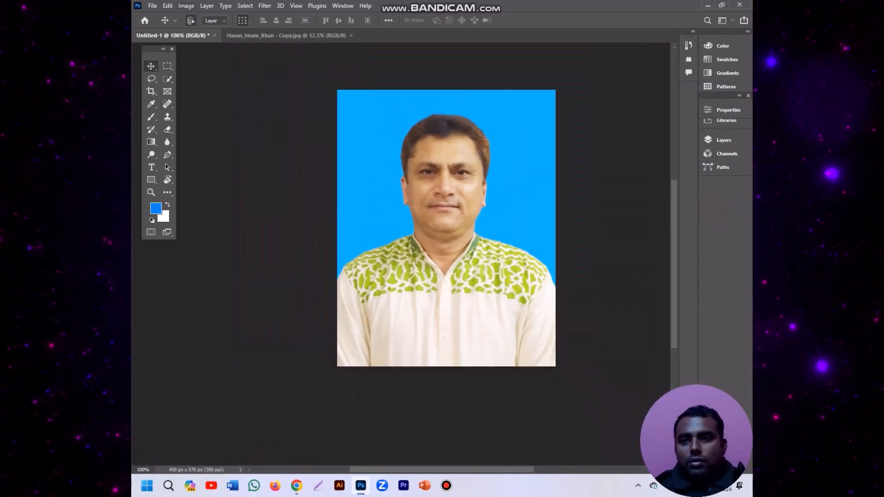
pyautogui.click(186, 5)
pyautogui.moveTo(221, 31)
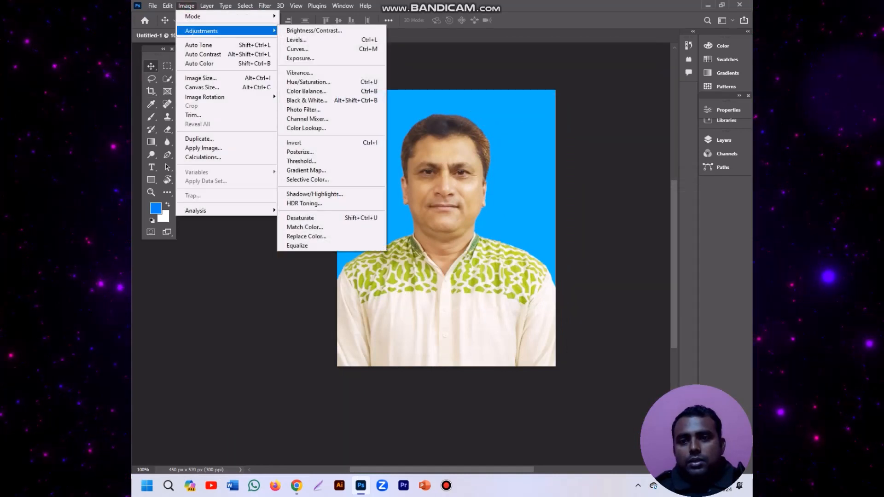
pyautogui.click(308, 180)
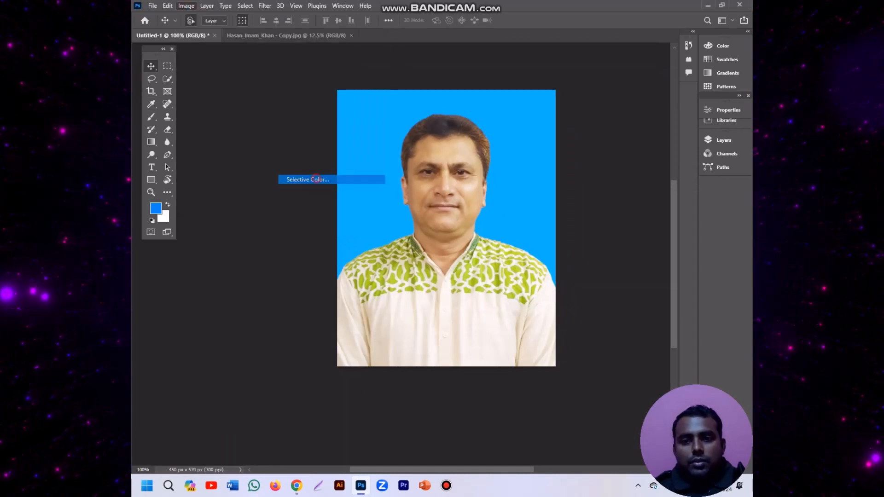
pyautogui.click(596, 116)
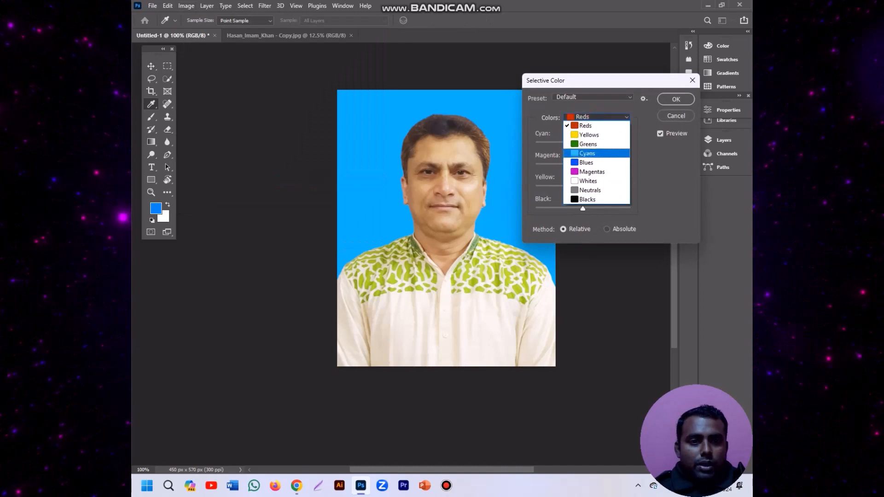
pyautogui.click(595, 200)
pyautogui.moveTo(577, 82); pyautogui.dragTo(583, 108)
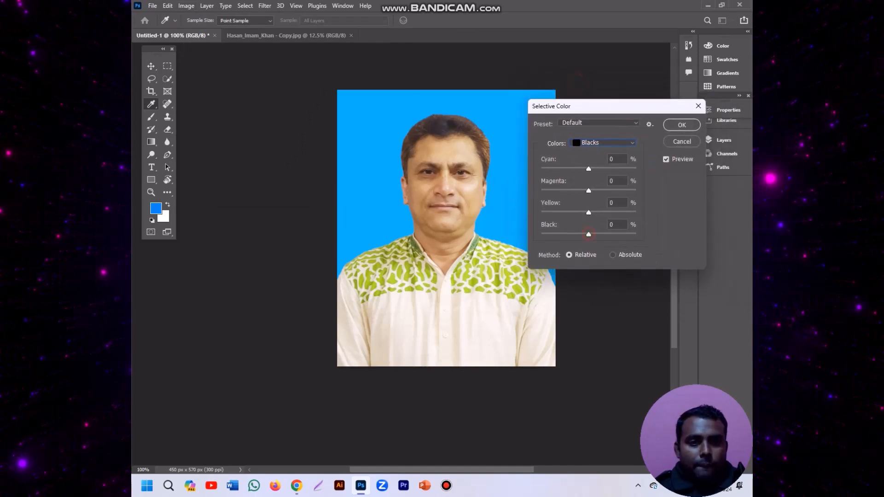
pyautogui.moveTo(588, 234); pyautogui.dragTo(598, 234)
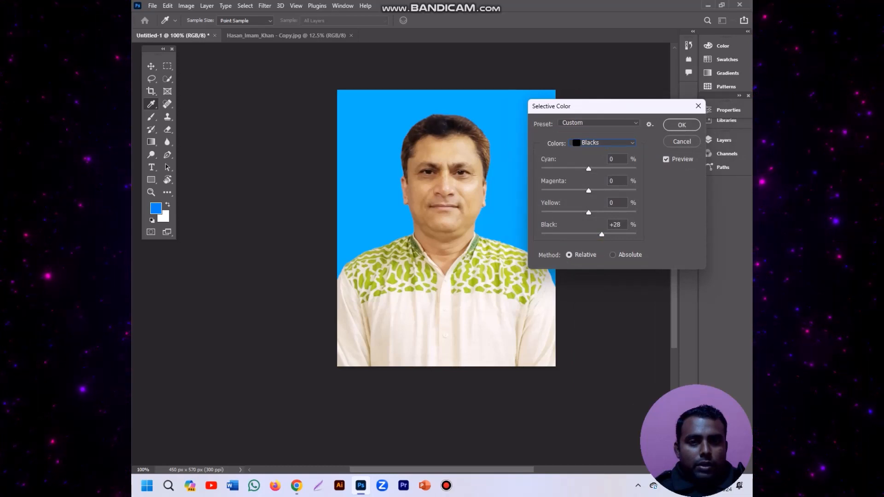
pyautogui.click(684, 124)
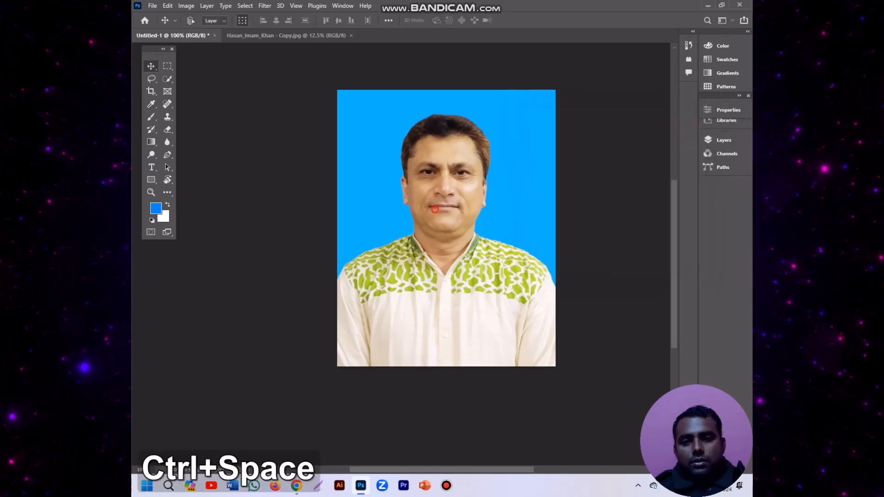
# Examine the colour-corrected portrait at several magnifications and check its layer list
pyautogui.keyDown('ctrl'); pyautogui.keyDown('space'); pyautogui.click(458, 215); pyautogui.keyUp('space'); pyautogui.keyUp('ctrl')
pyautogui.scroll(-2, 458, 215)
pyautogui.scroll(1, 458, 215)
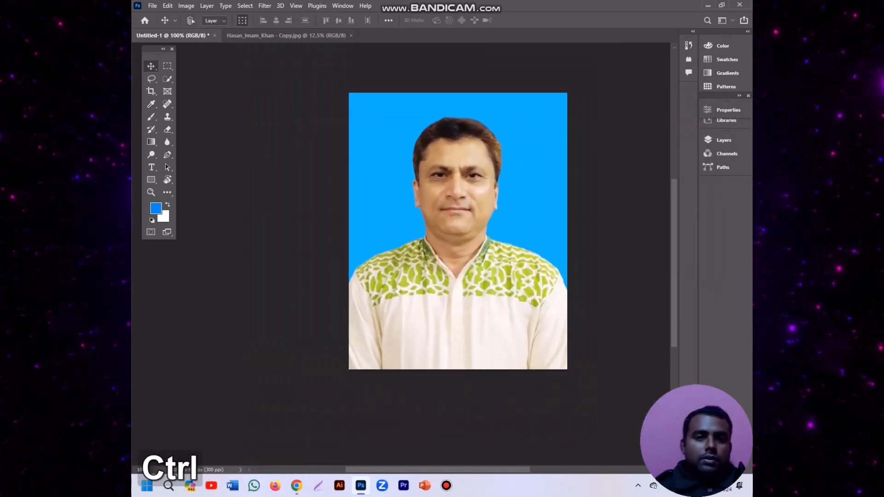
pyautogui.scroll(-2, 490, 211)
pyautogui.scroll(1, 491, 210)
pyautogui.hotkey('ctrl', '+')
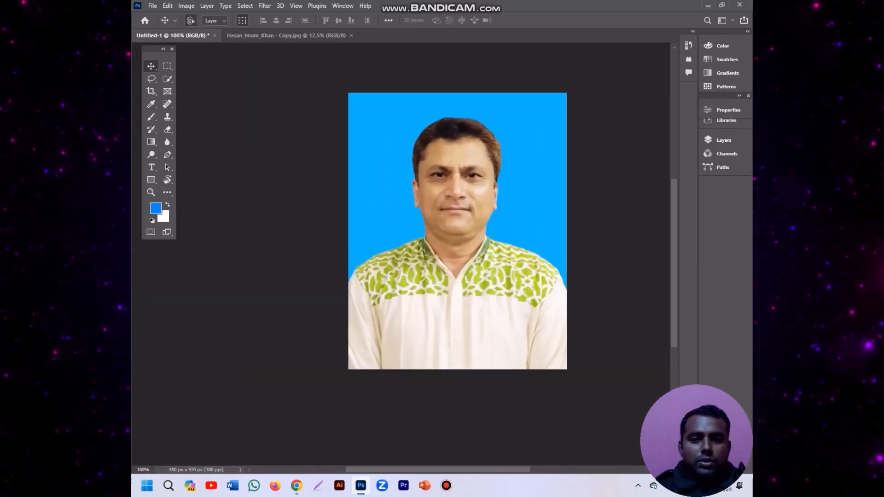
pyautogui.click(723, 139)
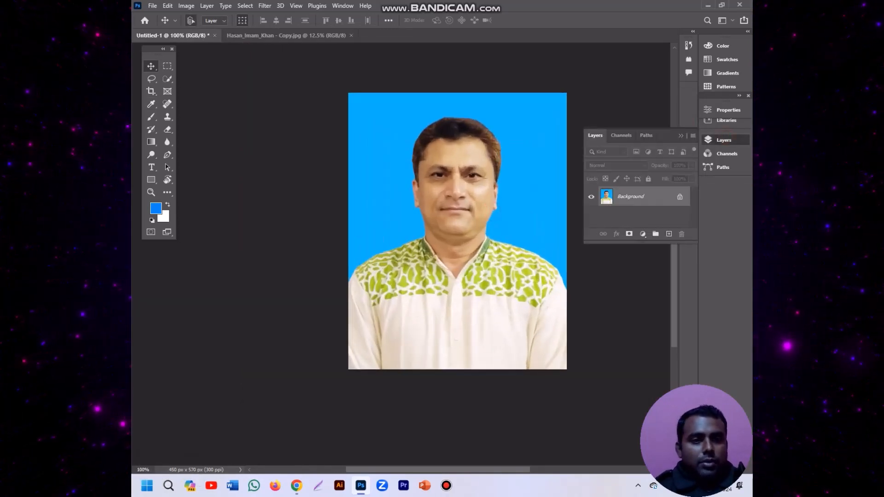
pyautogui.keyDown('ctrl'); pyautogui.click(518, 251); pyautogui.keyUp('ctrl')
pyautogui.scroll(-2, 518, 250)
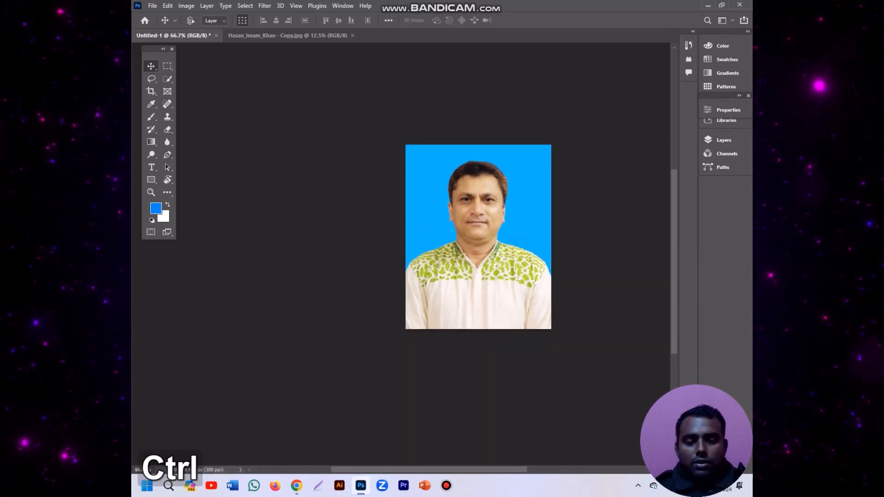
pyautogui.hotkey('ctrl', 'space')
pyautogui.keyDown('ctrl'); pyautogui.click(539, 213); pyautogui.keyUp('ctrl')
pyautogui.keyDown('ctrl'); pyautogui.click(545, 227); pyautogui.keyUp('ctrl')
pyautogui.keyDown('alt'); pyautogui.click(545, 229); pyautogui.keyUp('alt')
pyautogui.keyDown('alt'); pyautogui.click(545, 229); pyautogui.keyUp('alt')
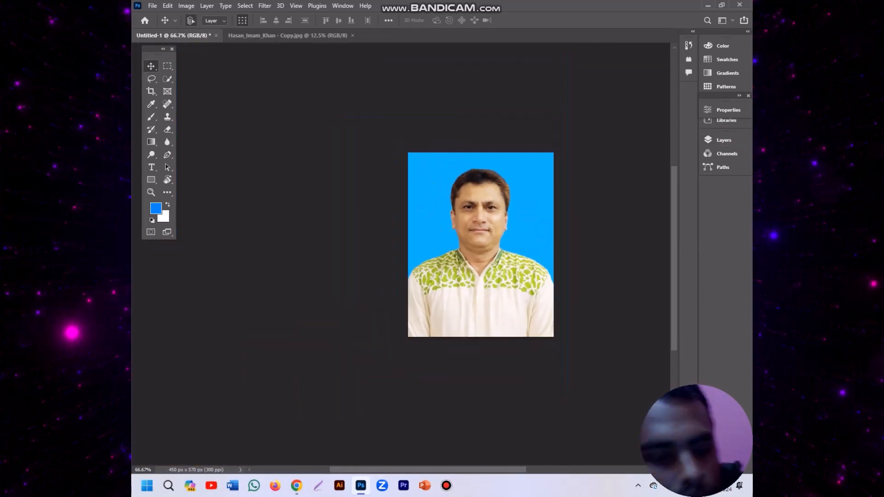
pyautogui.hotkey('ctrl', 'space')
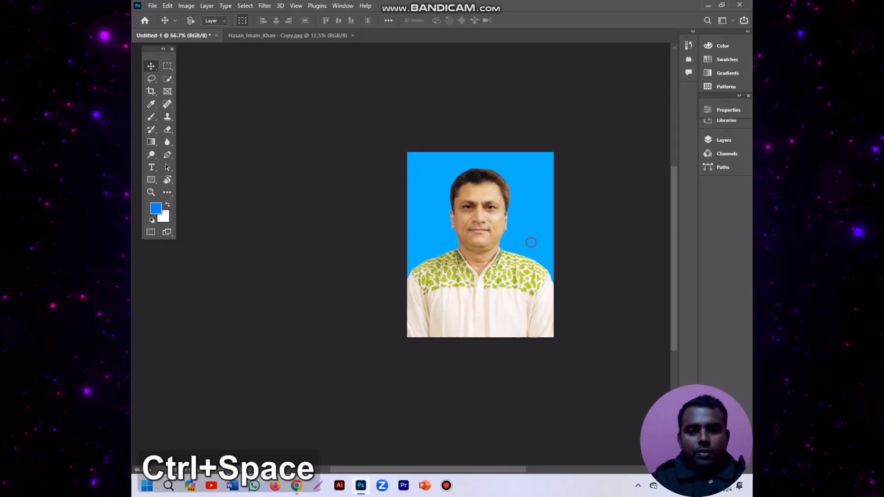
pyautogui.keyDown('ctrl'); pyautogui.click(529, 243); pyautogui.keyUp('ctrl')
pyautogui.keyDown('ctrl'); pyautogui.keyDown('alt'); pyautogui.click(546, 244); pyautogui.keyUp('alt'); pyautogui.keyUp('ctrl')
# Create a new document from the A4 print preset at 300 pixels/inch with a white background and inches as units
pyautogui.hotkey('ctrl', 'n')
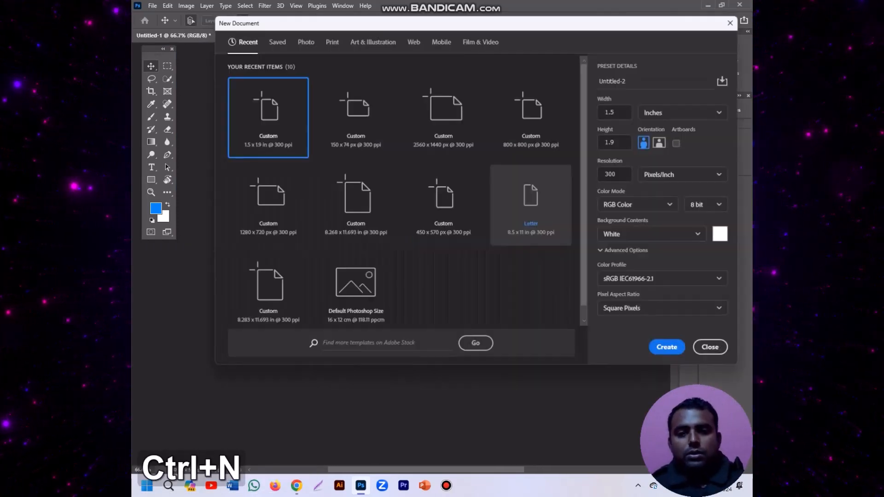
pyautogui.click(334, 42)
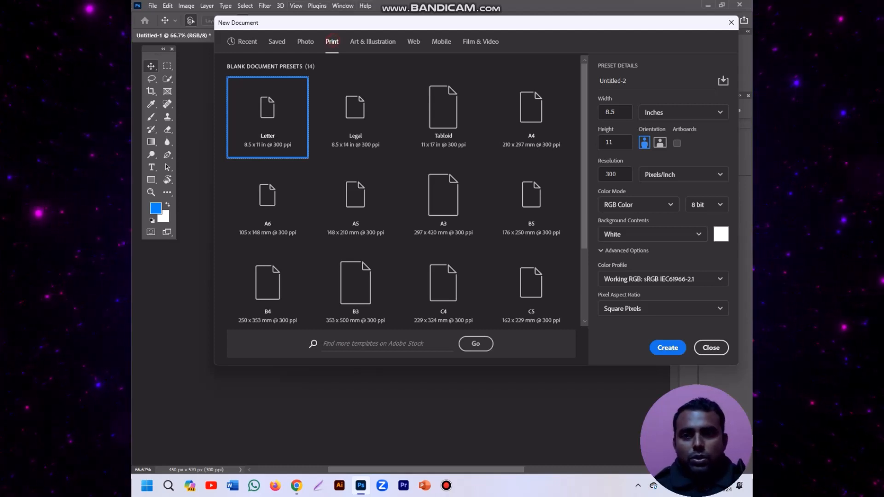
pyautogui.click(531, 118)
pyautogui.click(681, 112)
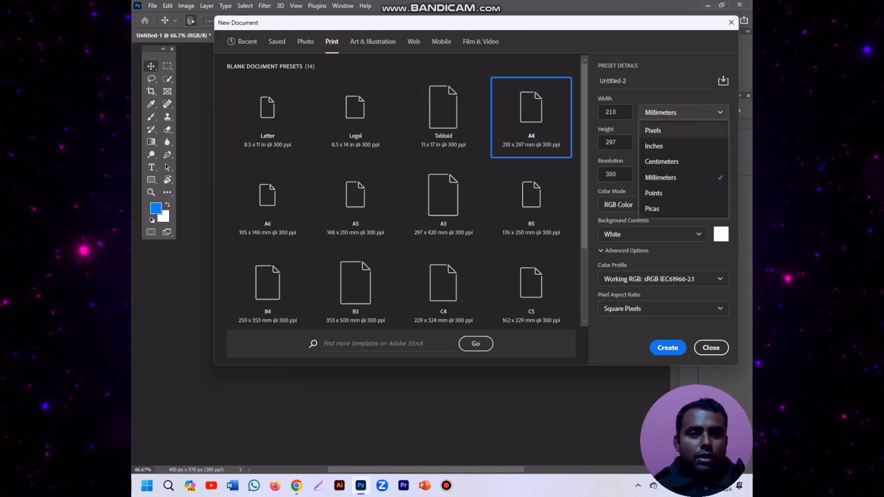
pyautogui.click(653, 146)
pyautogui.click(667, 348)
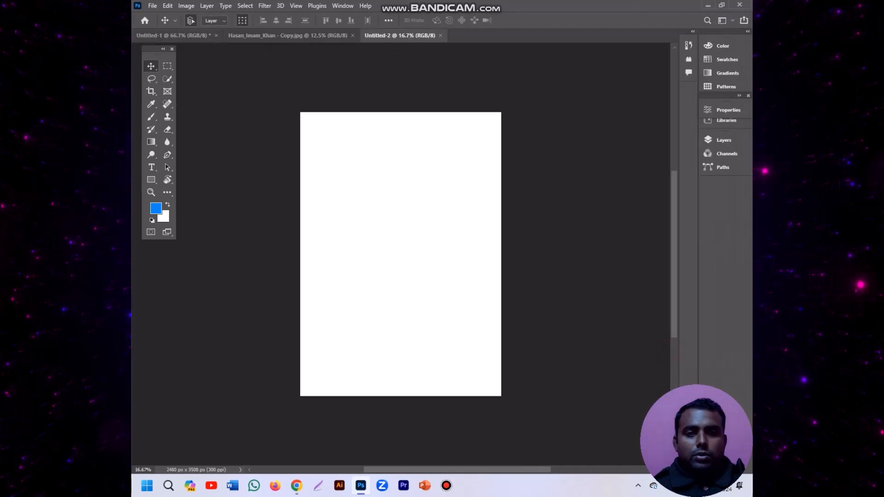
# Close the original source photo with the grey background
pyautogui.click(306, 36)
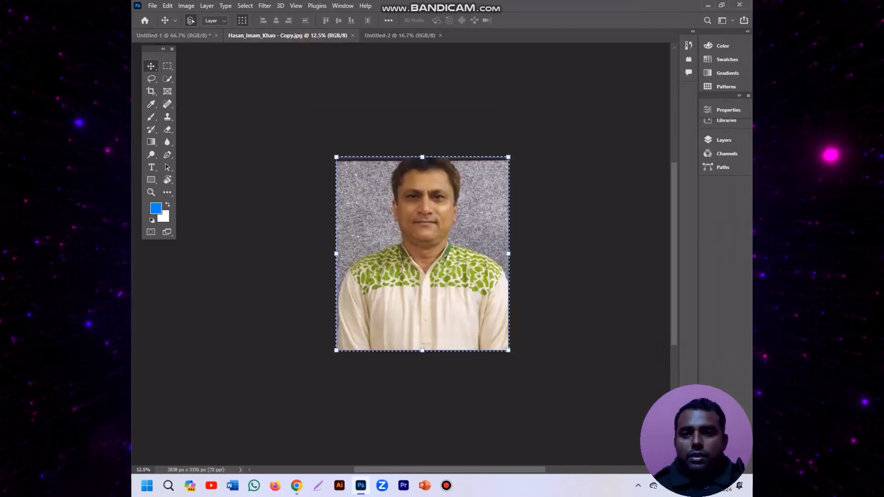
pyautogui.hotkey('ctrl', 'w')
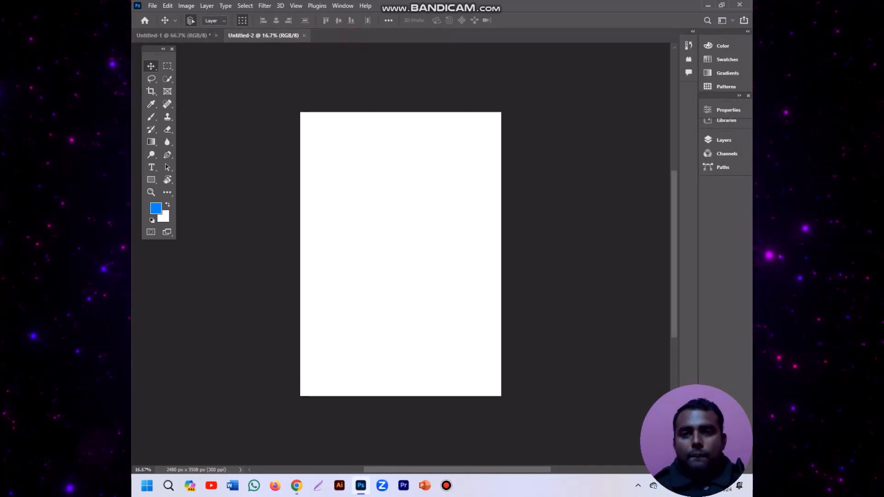
# Copy the whole finished portrait into the blank A4 document and place it near the page's upper-left corner
pyautogui.hotkey('ctrl', 'Tab')
pyautogui.hotkey('ctrl', 'a')
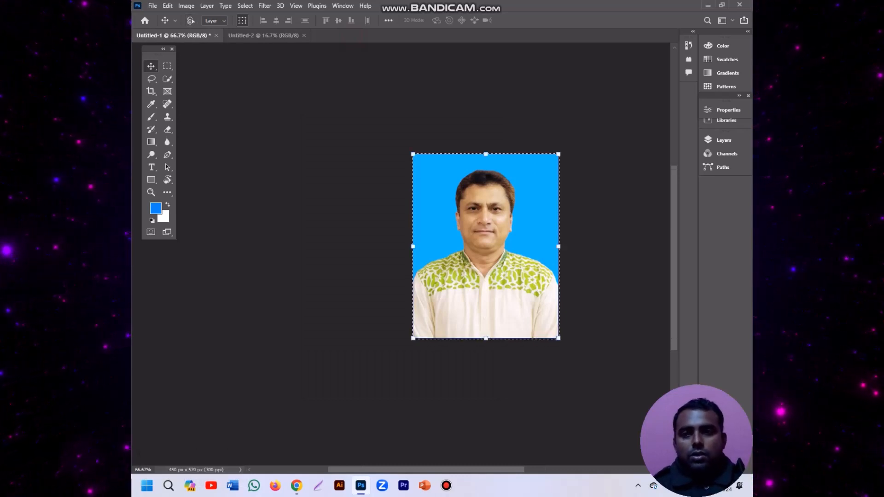
pyautogui.hotkey('ctrl', 'Tab')
pyautogui.hotkey('ctrl', 'v')
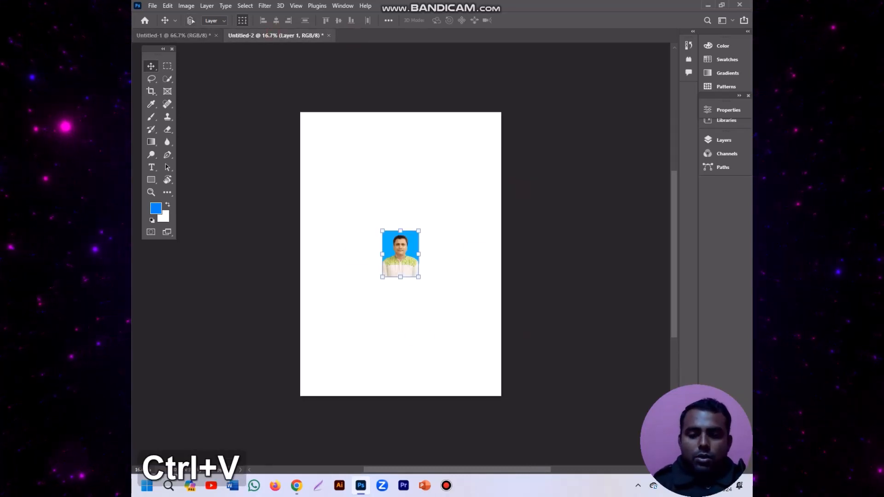
pyautogui.moveTo(411, 274); pyautogui.dragTo(342, 162)
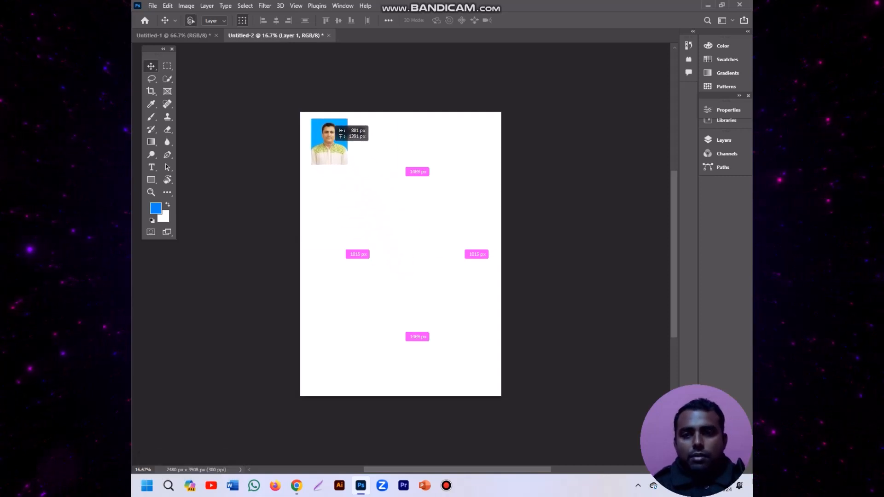
# Duplicate the portrait four times across the page to make an evenly spaced row of five along the upper edge
pyautogui.keyDown('ctrl'); pyautogui.click(361, 190); pyautogui.keyUp('ctrl')
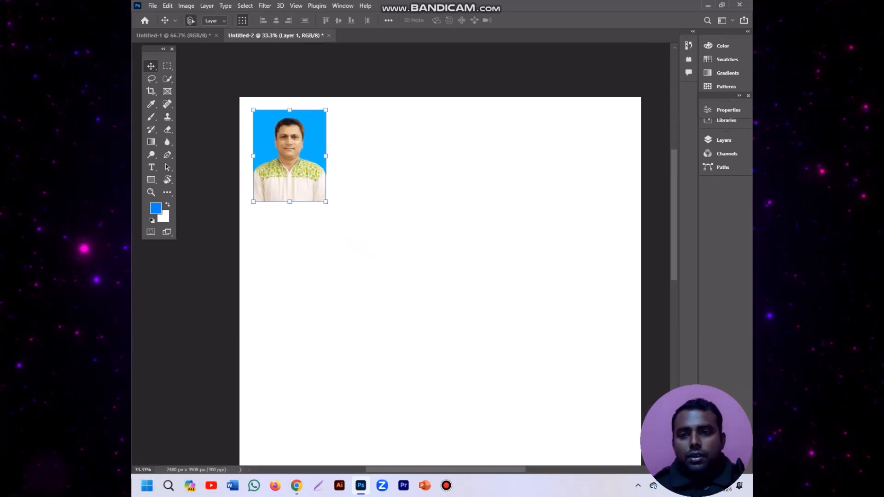
pyautogui.moveTo(295, 121); pyautogui.dragTo(586, 164)
pyautogui.keyDown('ctrl'); pyautogui.keyDown('alt'); pyautogui.click(517, 278); pyautogui.keyUp('alt'); pyautogui.keyUp('ctrl')
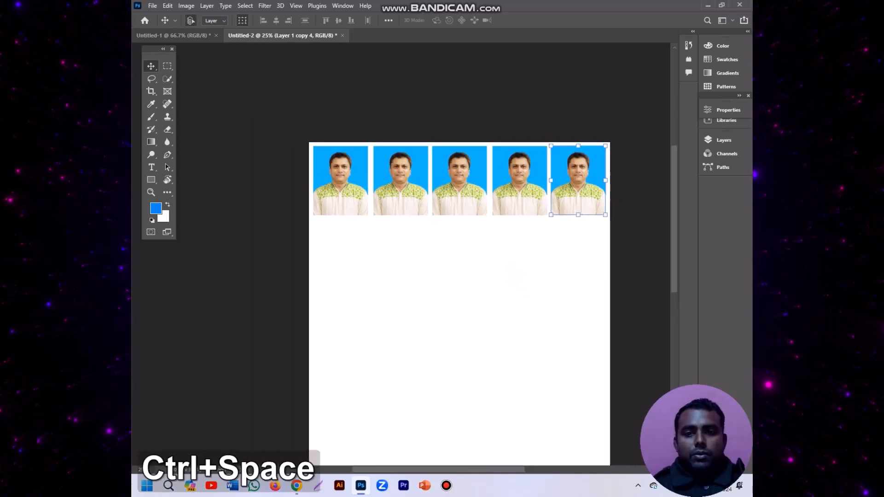
# Duplicate the row of five portraits four times down the page, evenly spaced, to make five rows
pyautogui.moveTo(328, 252); pyautogui.dragTo(572, 340)
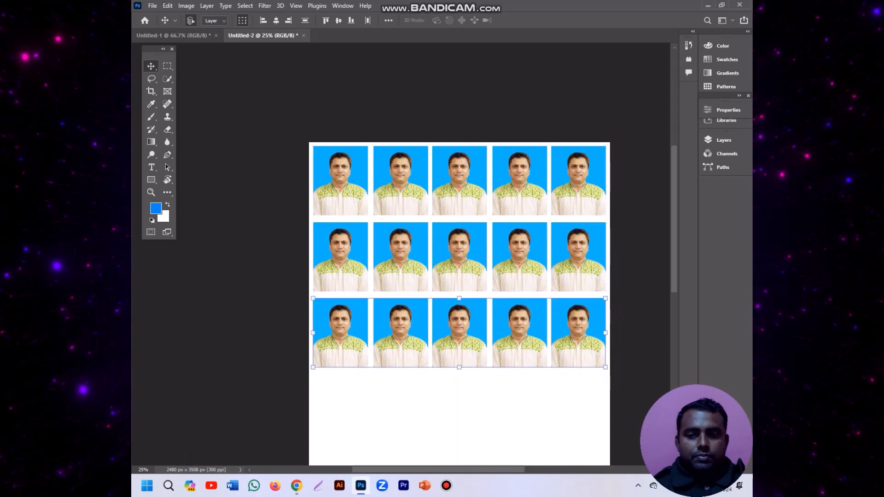
pyautogui.scroll(-3, 572, 340)
pyautogui.moveTo(349, 321); pyautogui.dragTo(598, 324)
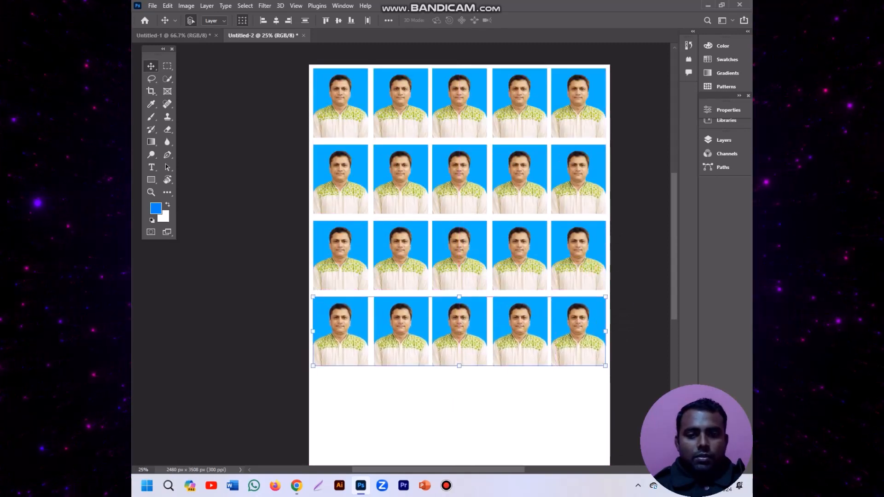
pyautogui.scroll(-5, 460, 276)
pyautogui.moveTo(348, 327); pyautogui.dragTo(501, 287)
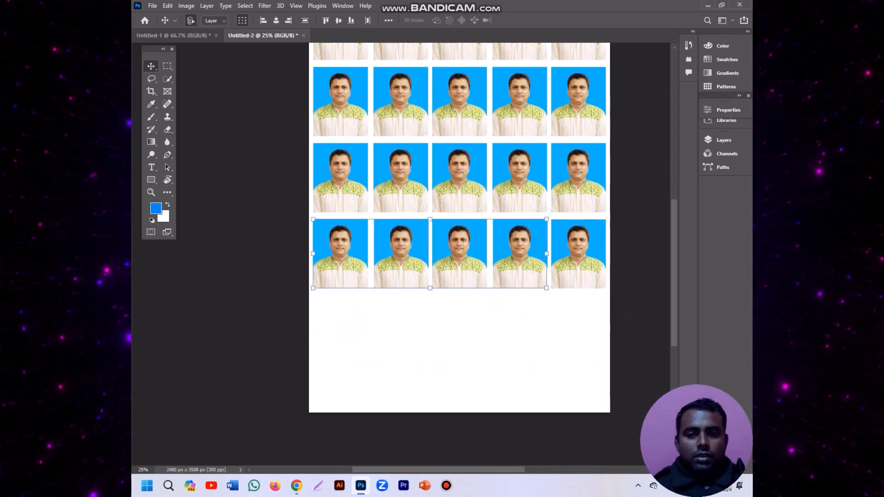
pyautogui.click(442, 335)
pyautogui.moveTo(332, 330); pyautogui.dragTo(579, 343)
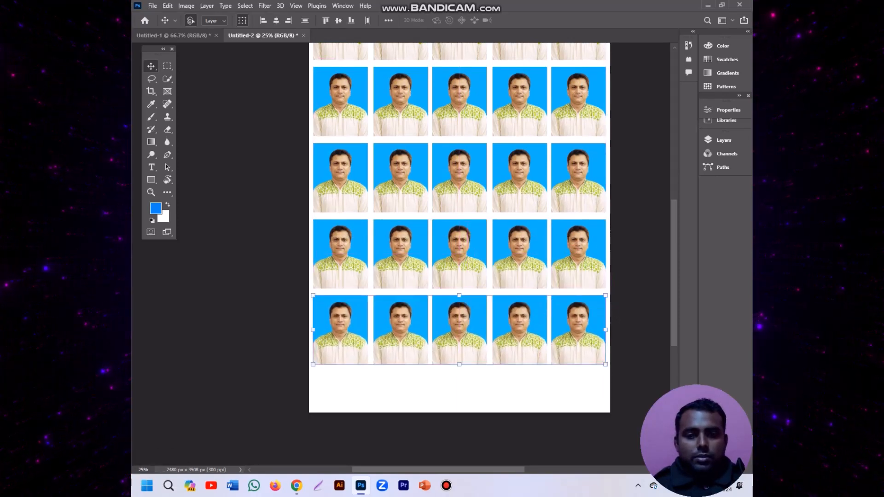
# Examine the A4 sheet of passport photos at several magnifications, checking the rows, spacing and page margins
pyautogui.scroll(3, 579, 343)
pyautogui.scroll(2, 528, 266)
pyautogui.scroll(-2, 527, 265)
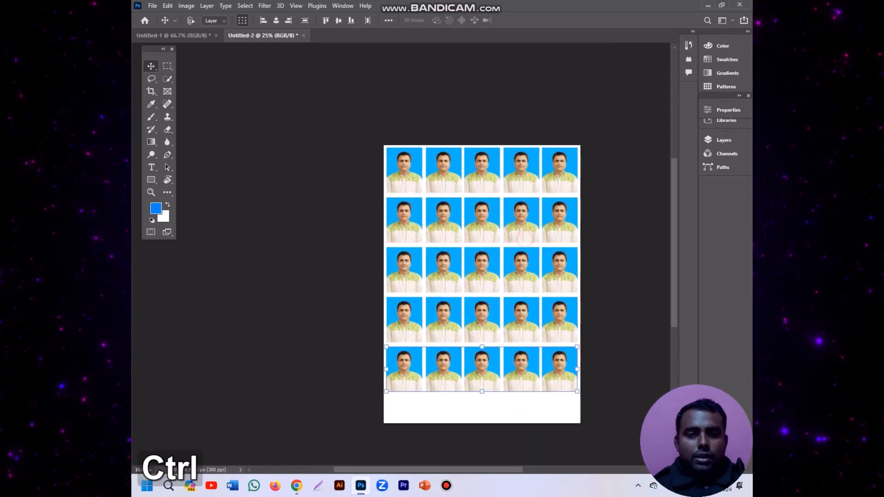
pyautogui.scroll(2, 527, 266)
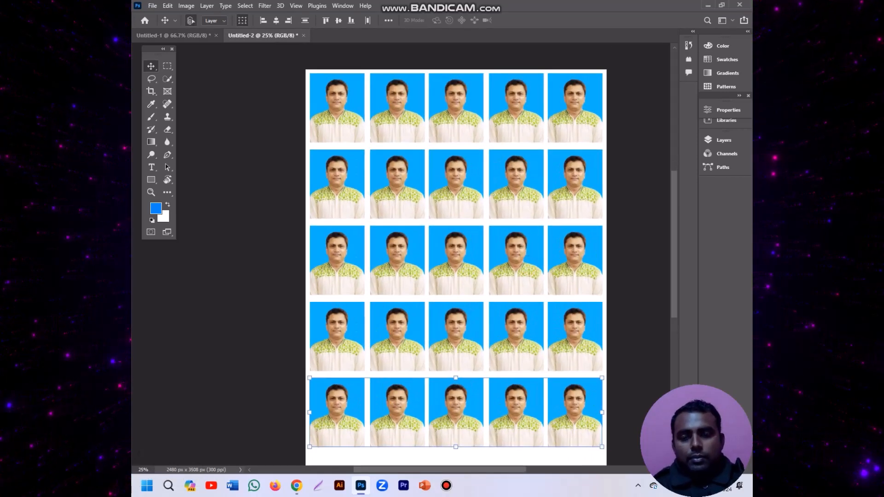
pyautogui.scroll(-1, 456, 262)
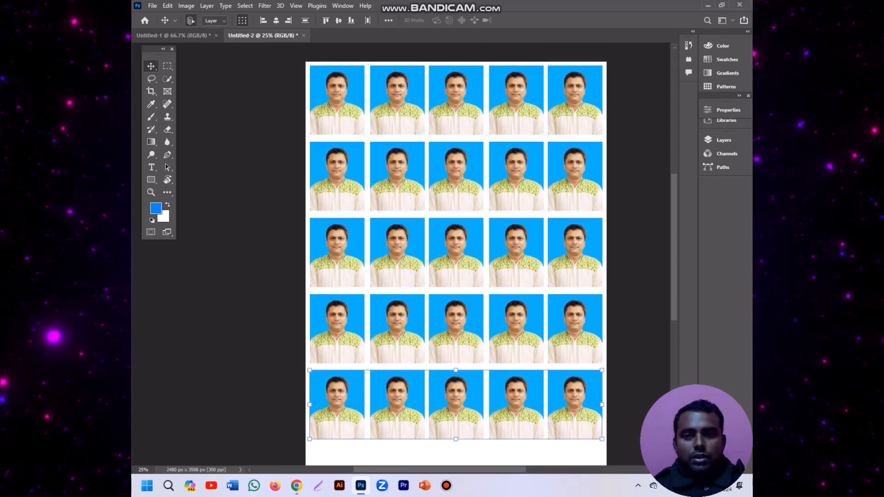
pyautogui.scroll(-2, 455, 263)
pyautogui.scroll(2, 456, 262)
pyautogui.scroll(-2, 455, 263)
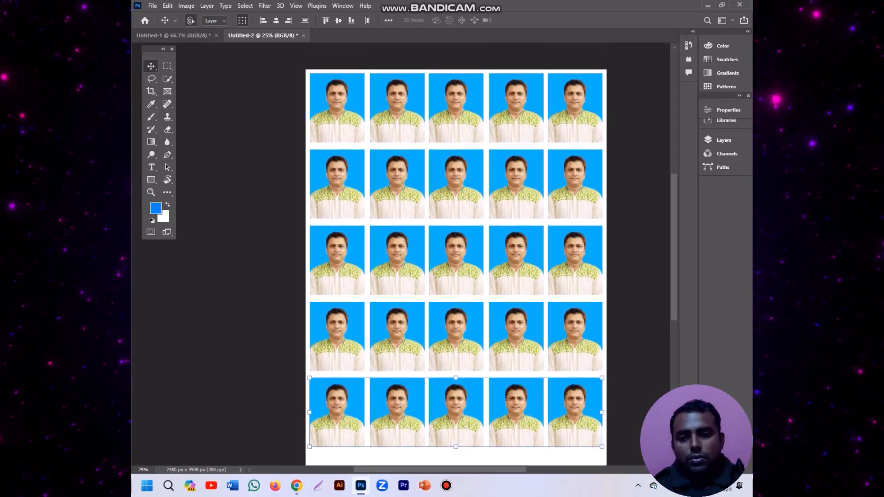
pyautogui.hotkey('ctrl', 'space')
pyautogui.scroll(-2, 499, 301)
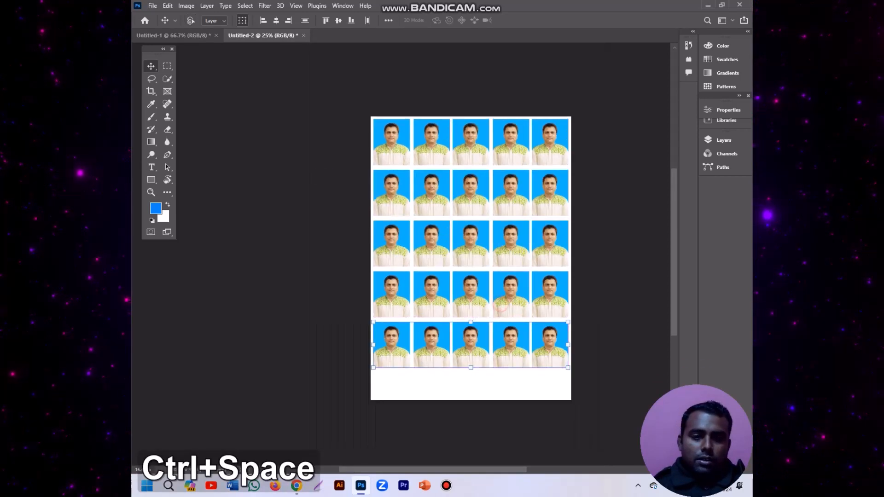
pyautogui.scroll(2, 509, 265)
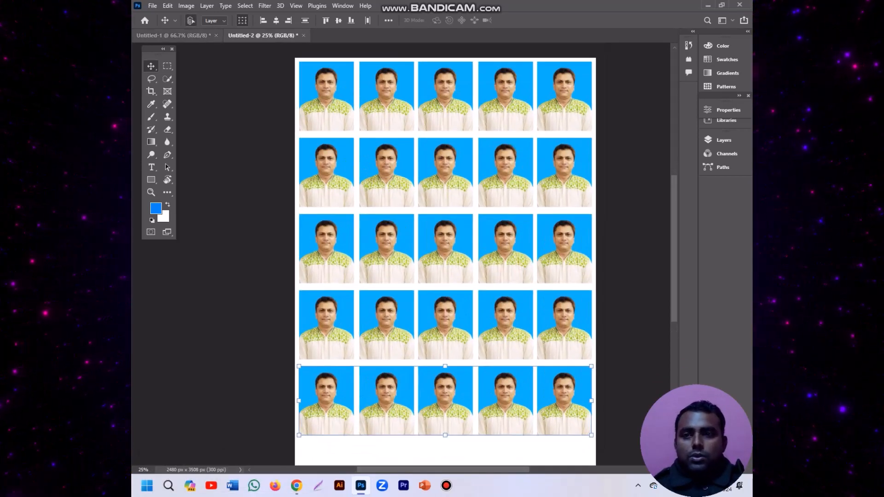
# Return to the single portrait's document and clear the selection around the image
pyautogui.hotkey('ctrl', 'Tab')
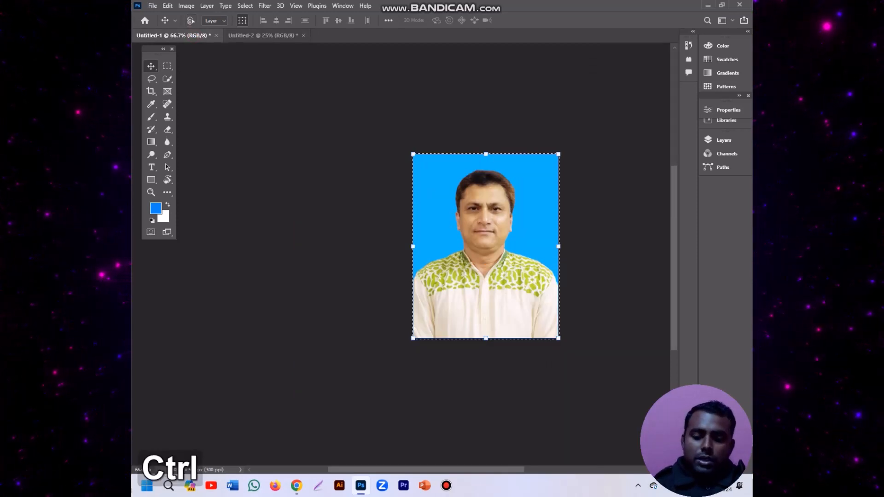
pyautogui.hotkey('ctrl', 'd')
pyautogui.hotkey('ctrl', 'space')
pyautogui.keyDown('ctrl'); pyautogui.keyDown('alt'); pyautogui.click(527, 256); pyautogui.keyUp('alt'); pyautogui.keyUp('ctrl')
pyautogui.click(528, 256)
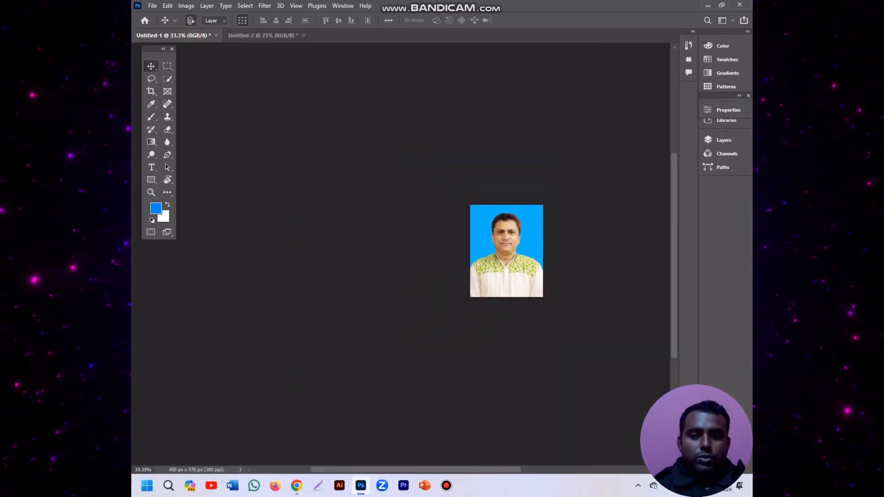
pyautogui.hotkey('ctrl', 'space')
pyautogui.click(572, 266)
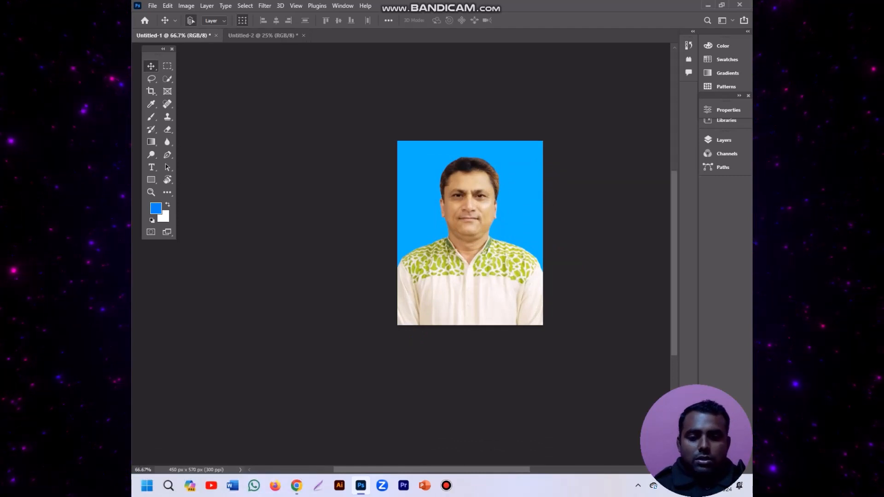
pyautogui.moveTo(458, 471); pyautogui.dragTo(486, 470)
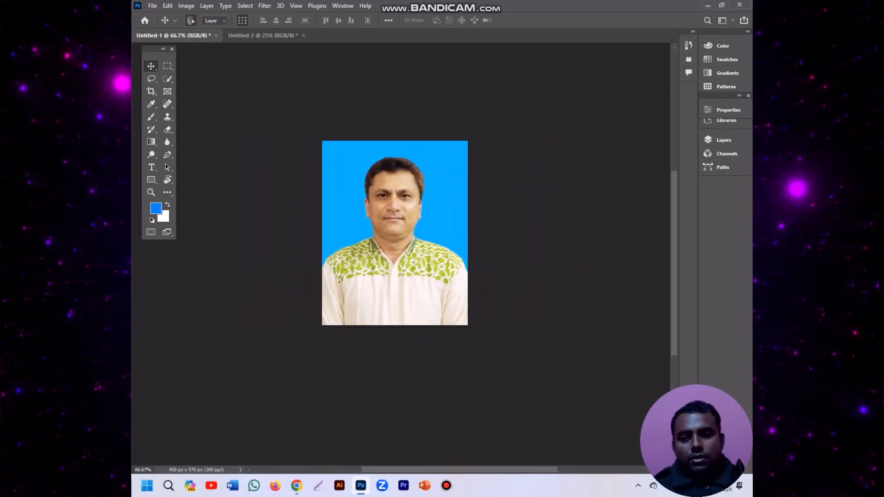